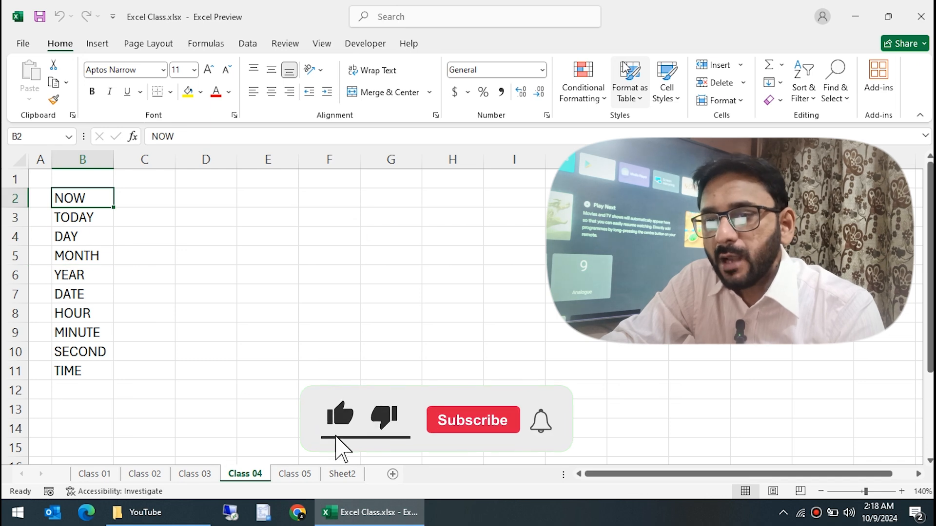
Go through the date and time function names listed in column B, from NOW down to TIME.
key("Down")
key("Down")
key("Down")
key("Down")
key("Down")
key("Down")
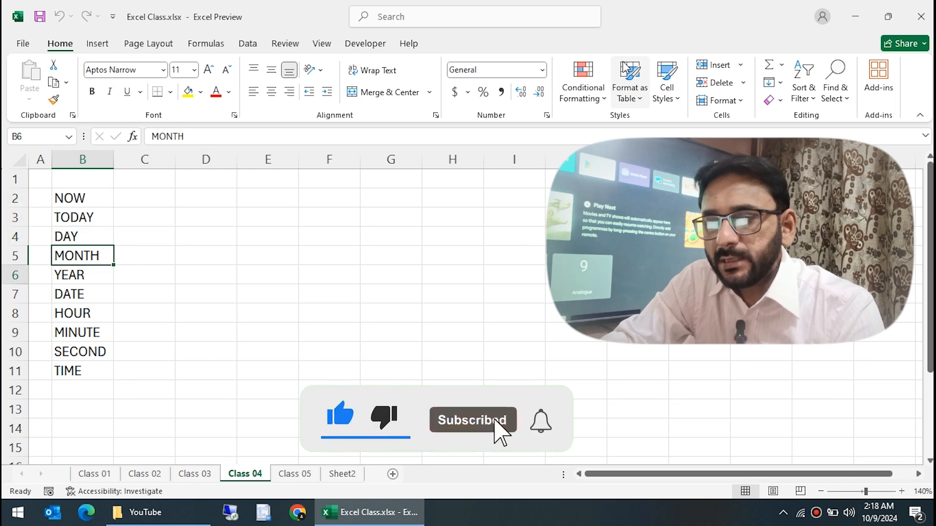
key("Down")
key("Down")
key("Down")
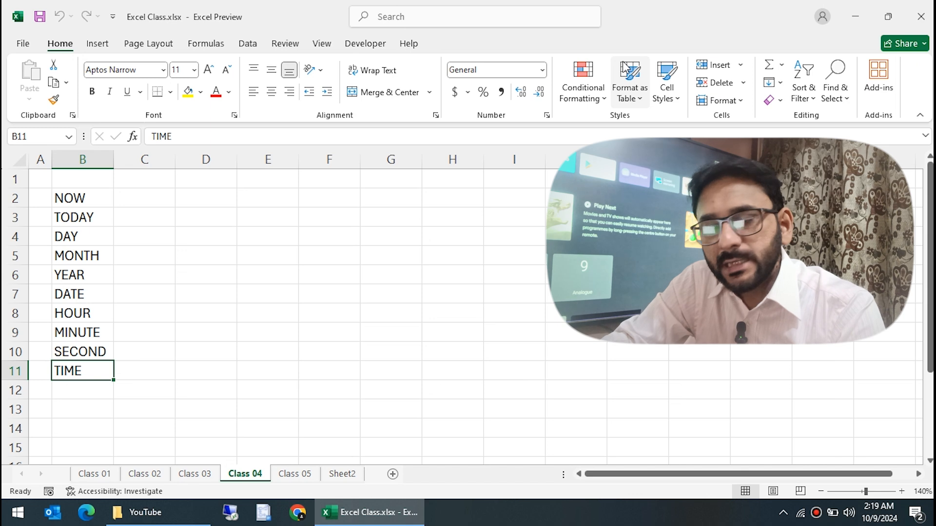
key("Up")
key("Up")
key("Up")
key("Up")
key("Up")
key("Up")
key("Up")
key("Up")
key("Up")
key("Up")
Widen column C to about two and a half times its original width, with cell C2 selected.
key("Down")
key("Right")
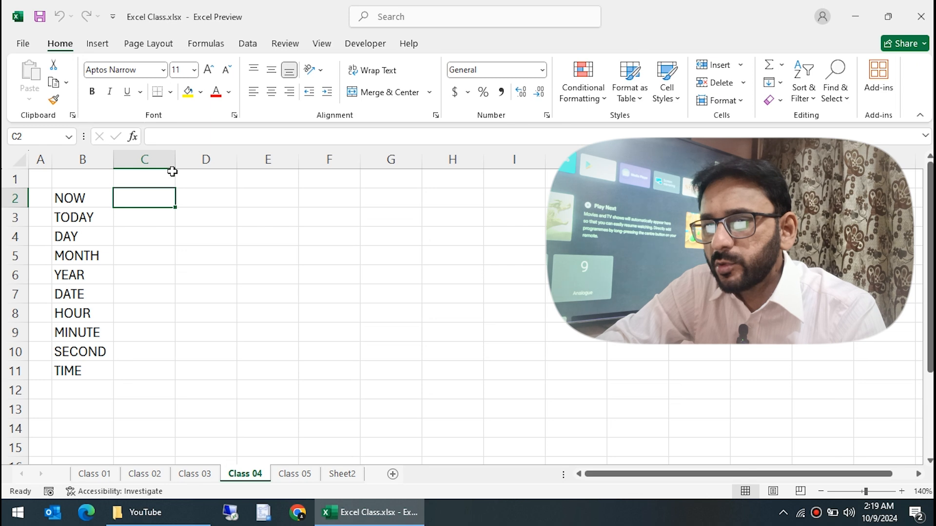
left_click_drag(176, 163, 274, 163)
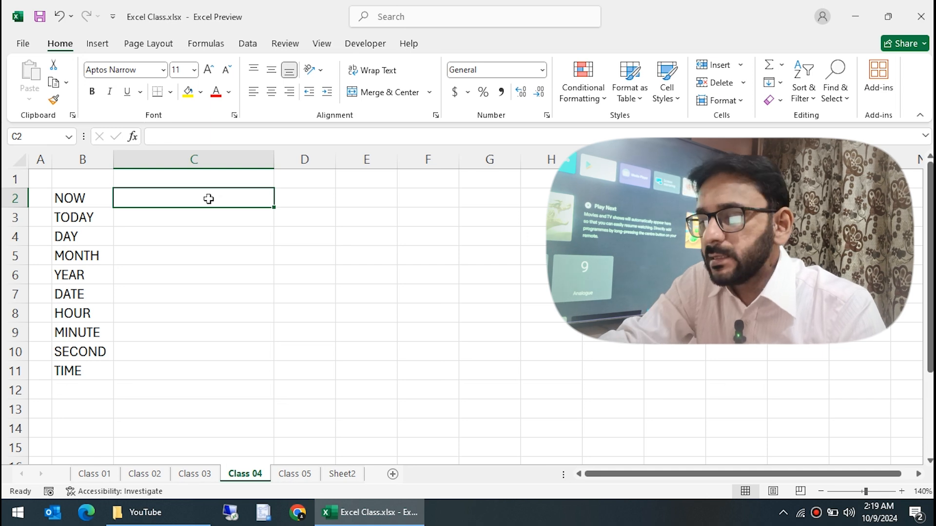
Enter the formula =NOW() in cell C2, beside the NOW label.
type("=now")
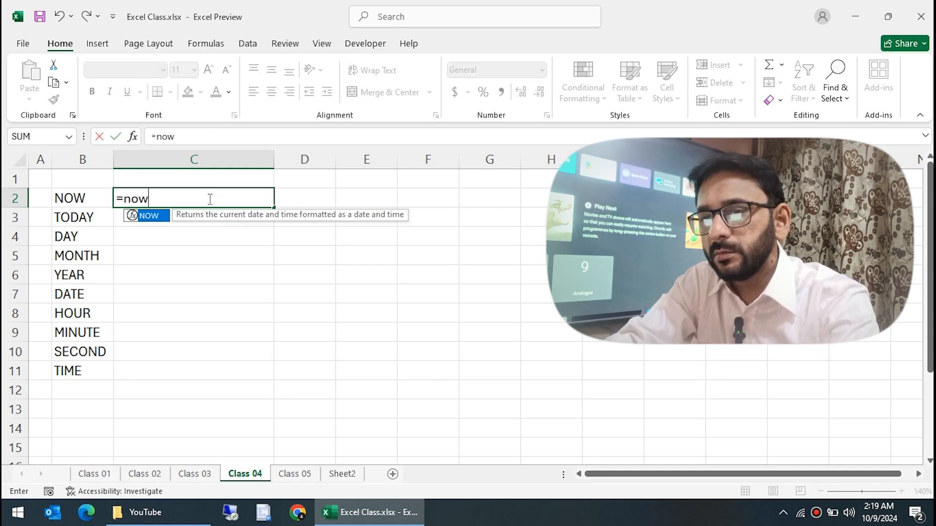
key("Tab")
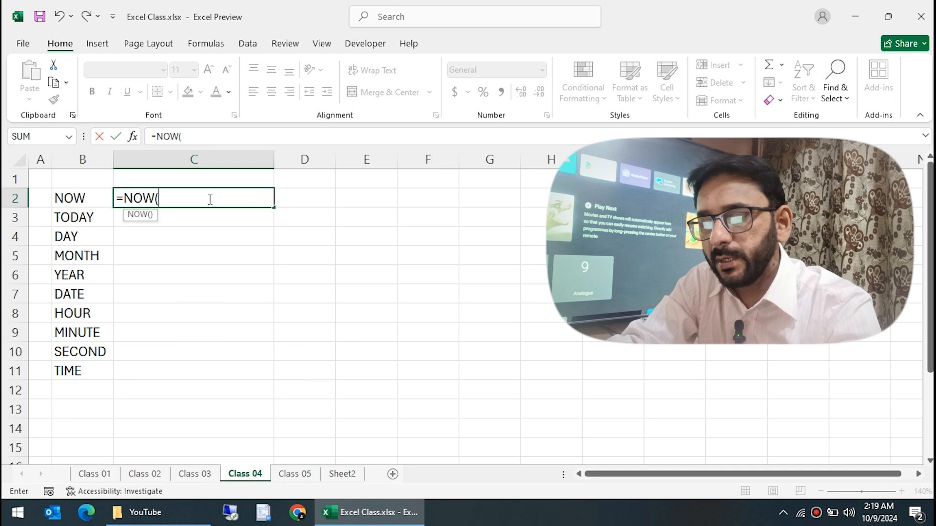
type(")")
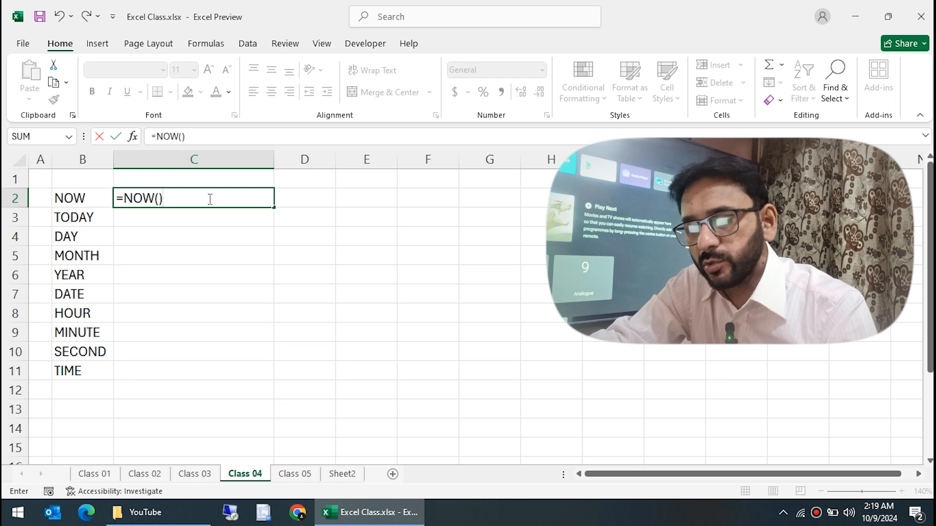
key("Return")
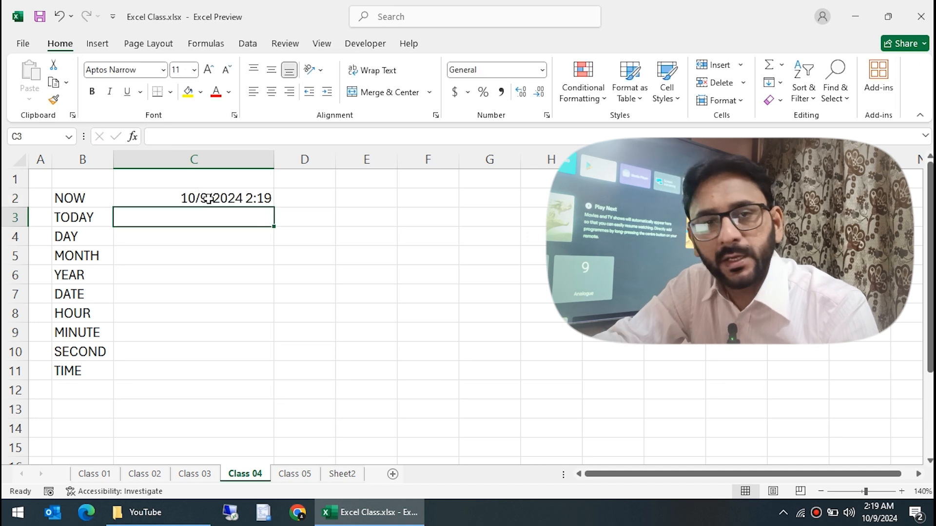
key("Down")
key("Down")
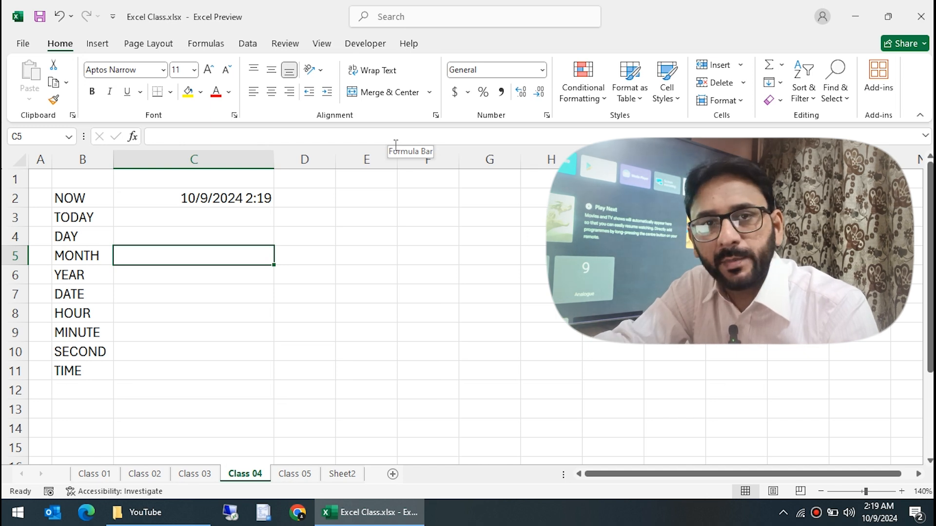
key("Up")
key("Up")
key("Up")
key("Down")
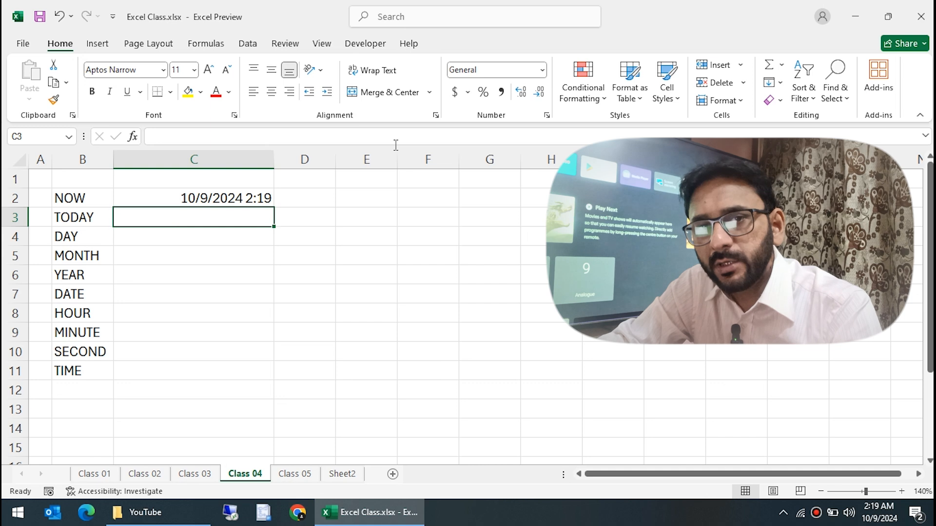
Enter the formula =TODAY() in cell C3, beside the TODAY label.
type("=")
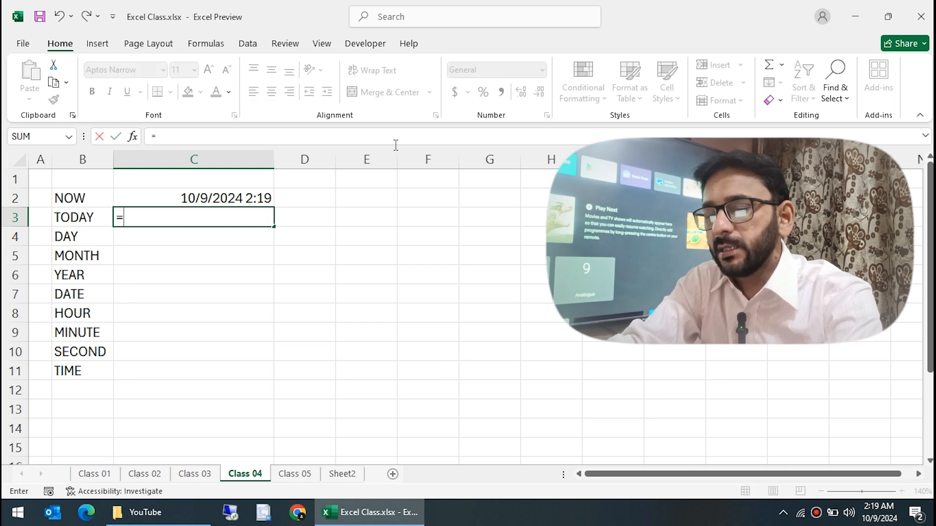
type("today")
key("Tab")
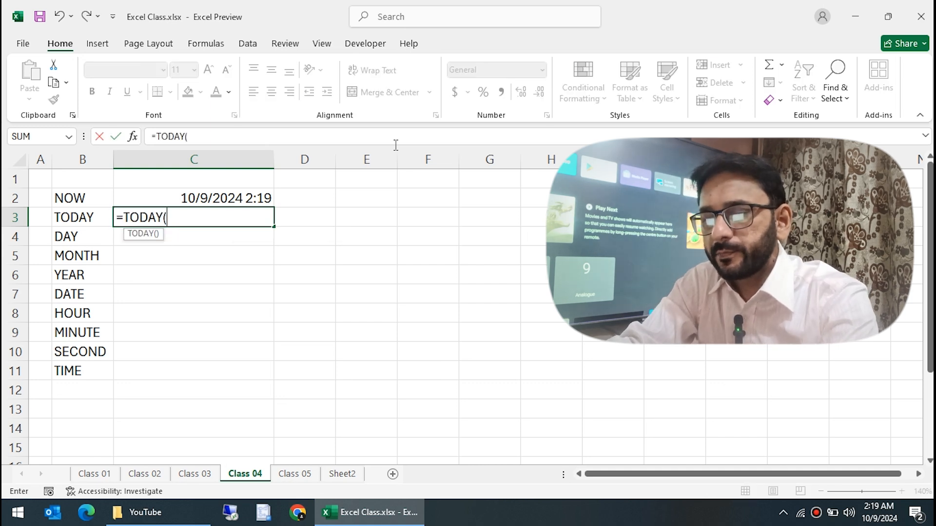
type(")")
key("Return")
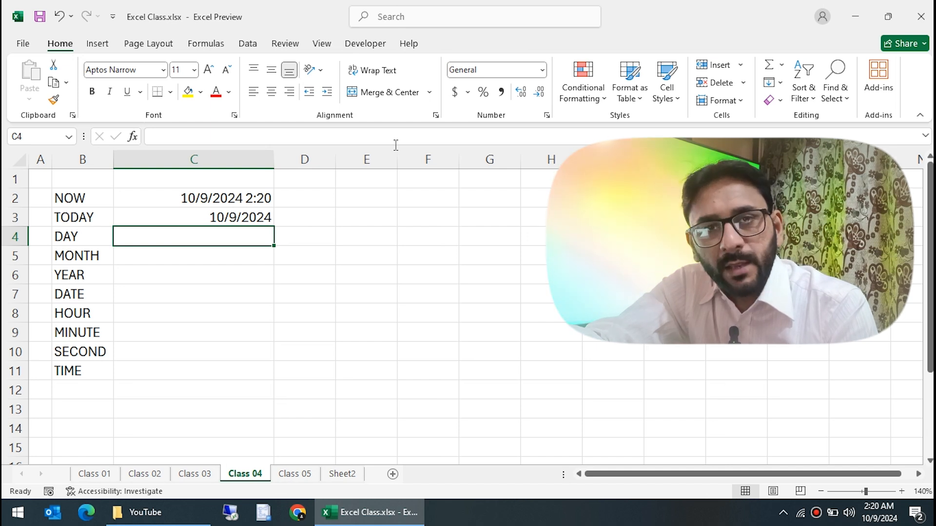
Open the formula in cell C3 to review its syntax and close it without making any edits.
key("Up")
key("Up")
key("Down")
key("F2")
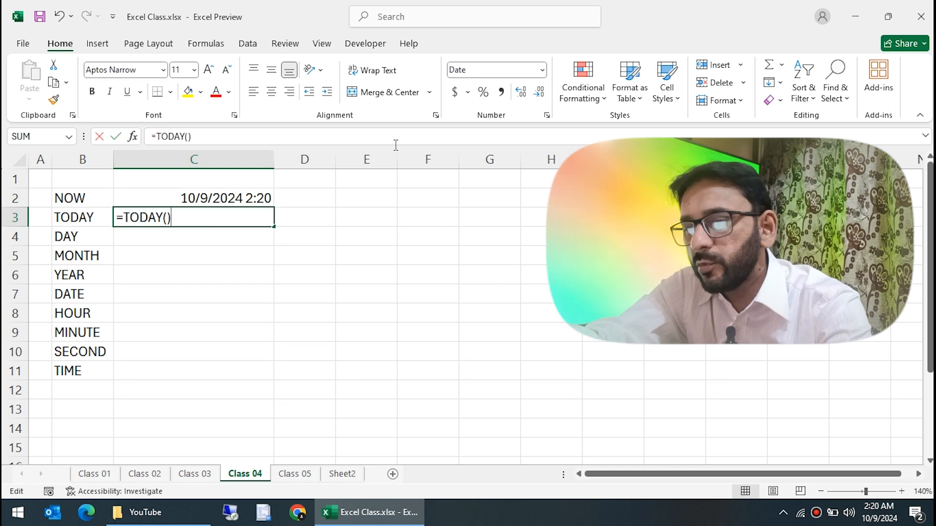
key("Return")
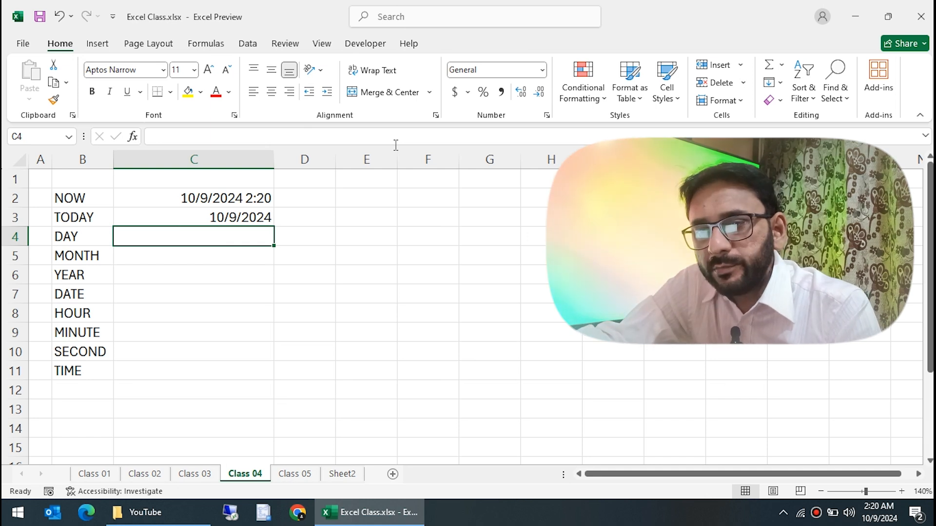
Go through the rows that still need formulas, from DAY down to SECOND, and return to cell C4.
key("Down")
key("Down")
key("Down")
key("Down")
key("Down")
key("Down")
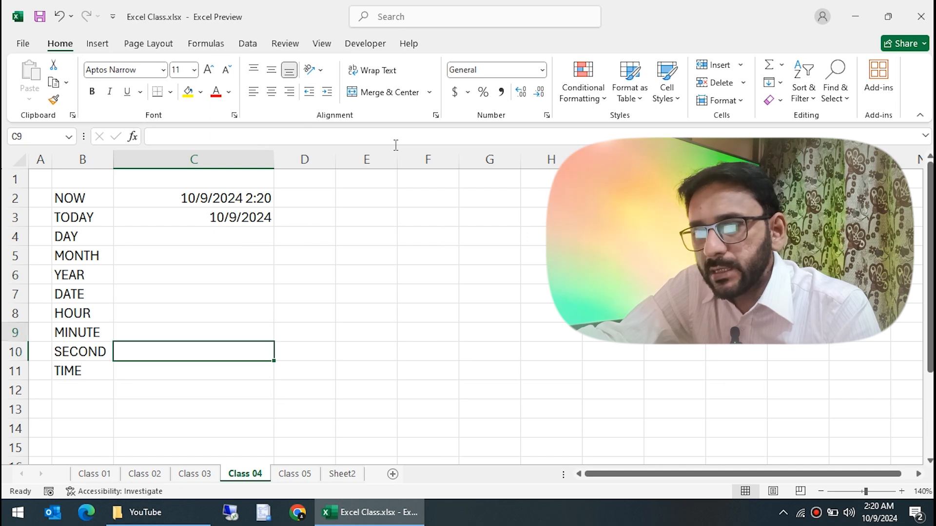
key("Up")
key("Up")
key("Up")
key("Up")
key("Up")
key("Up")
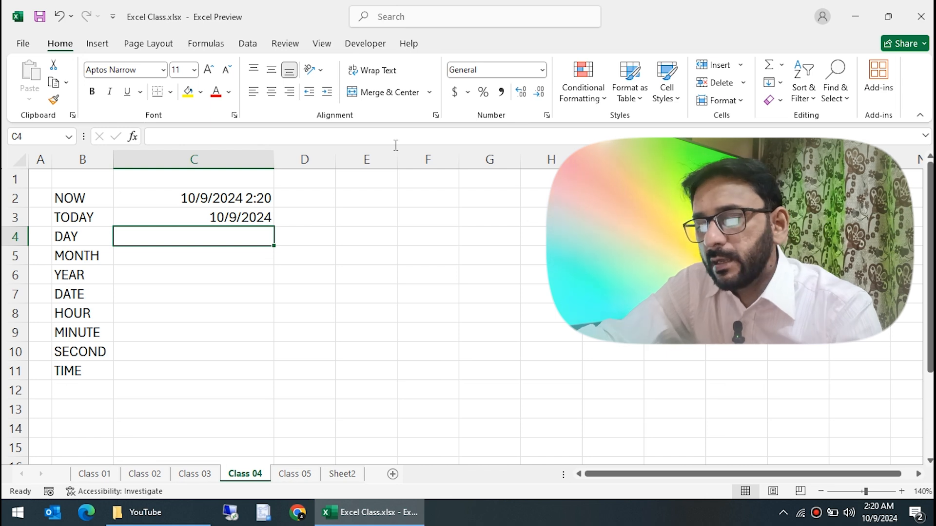
Enter the formula =DAY(C3) in cell C4 to extract the day from the TODAY date.
type("=day")
key("Tab")
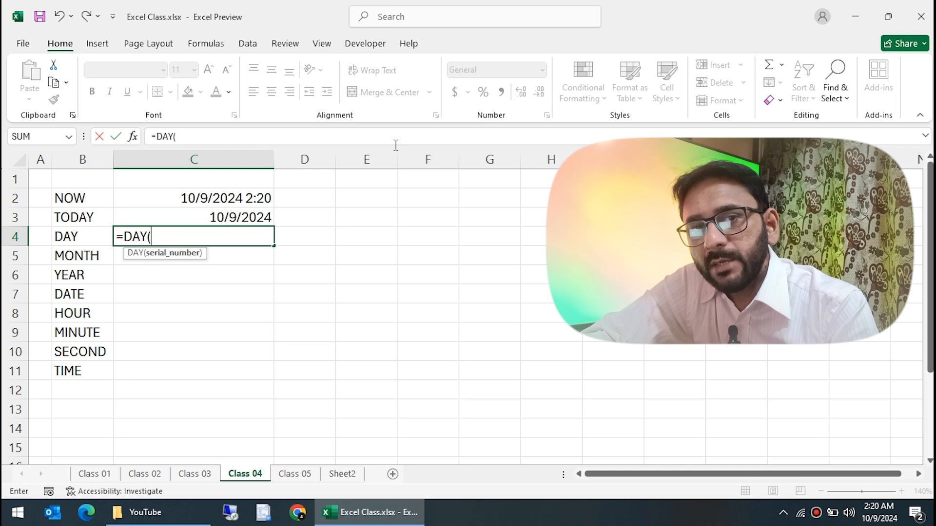
key("Up")
key("Up")
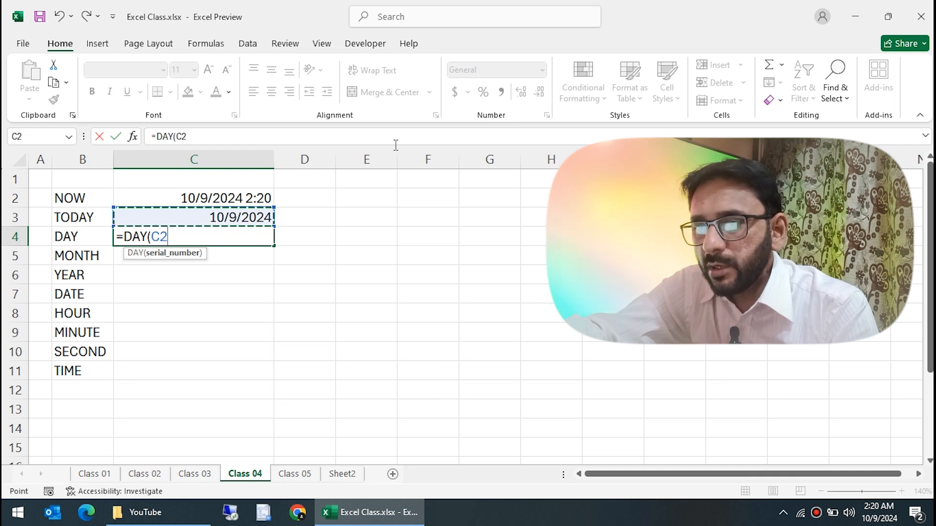
key("Down")
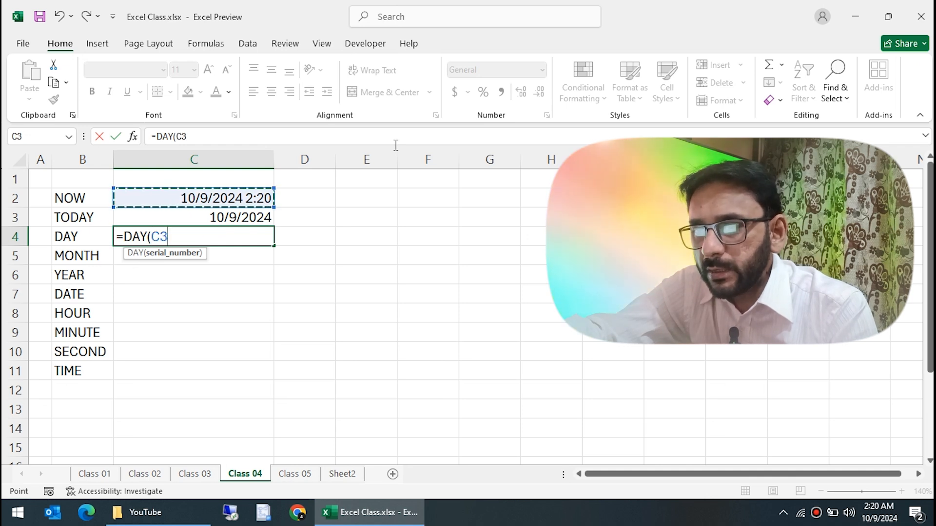
type(")")
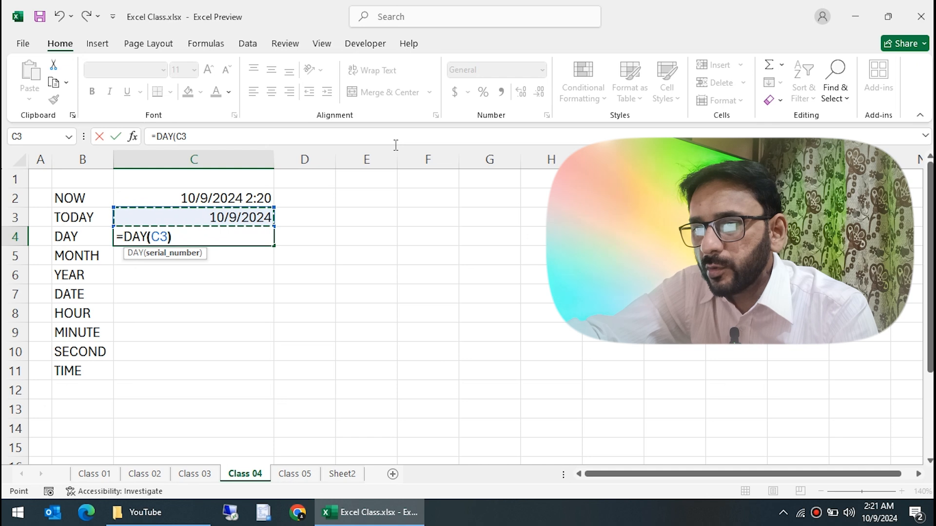
key("Return")
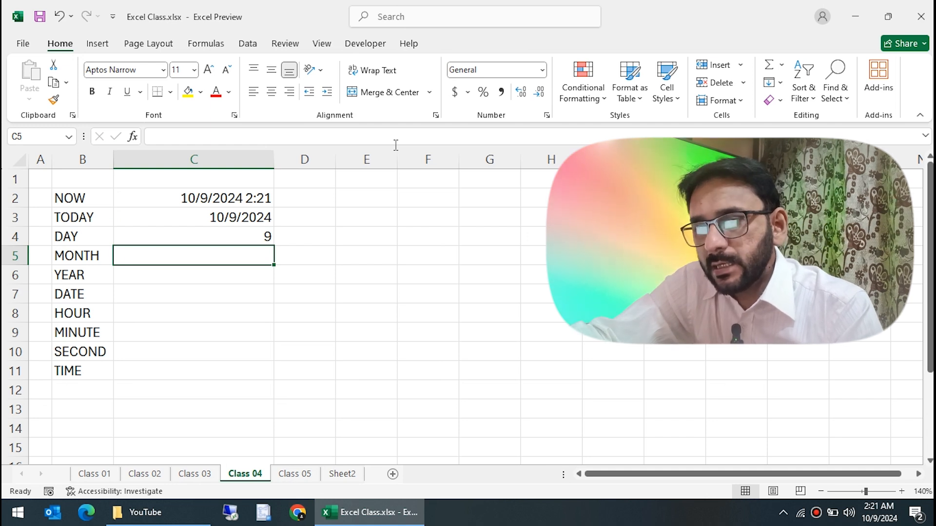
Enter the formula =MONTH(C3) in cell C5 to extract the month from the TODAY date.
type("=mon")
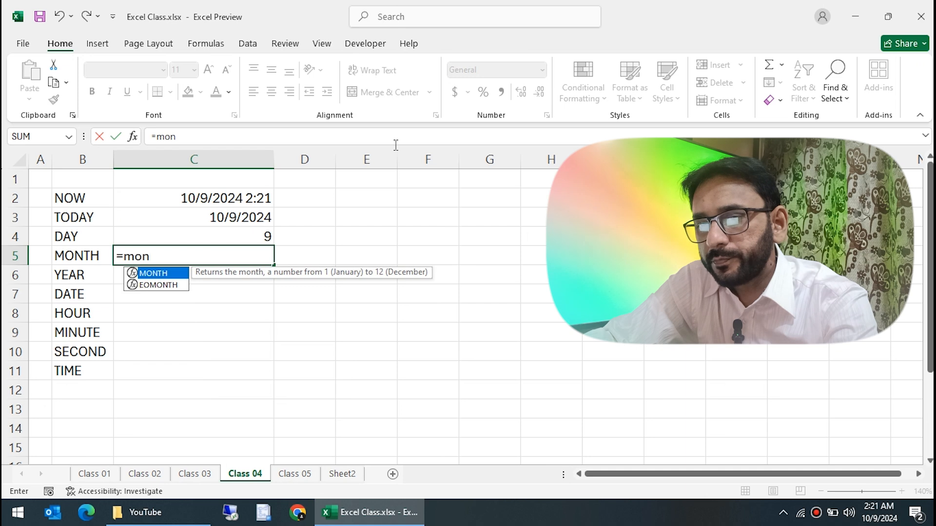
key("Tab")
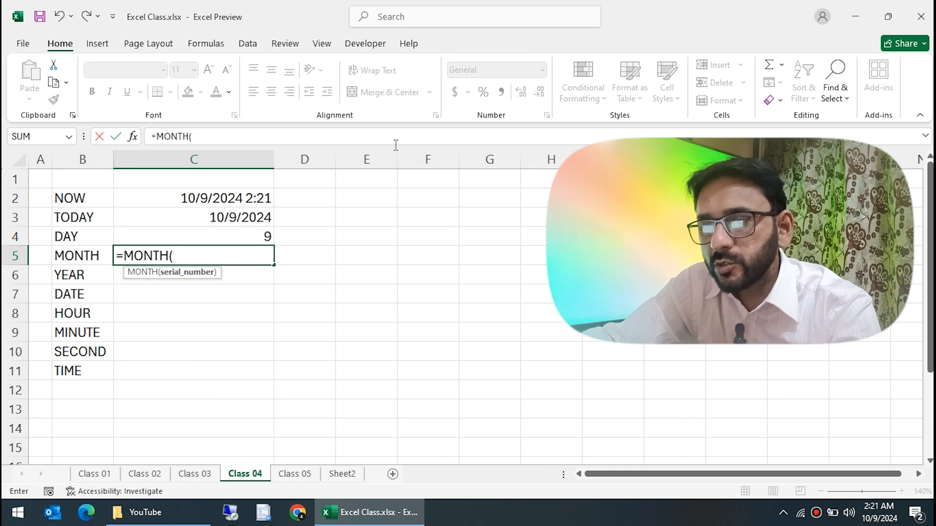
key("Up")
key("Up")
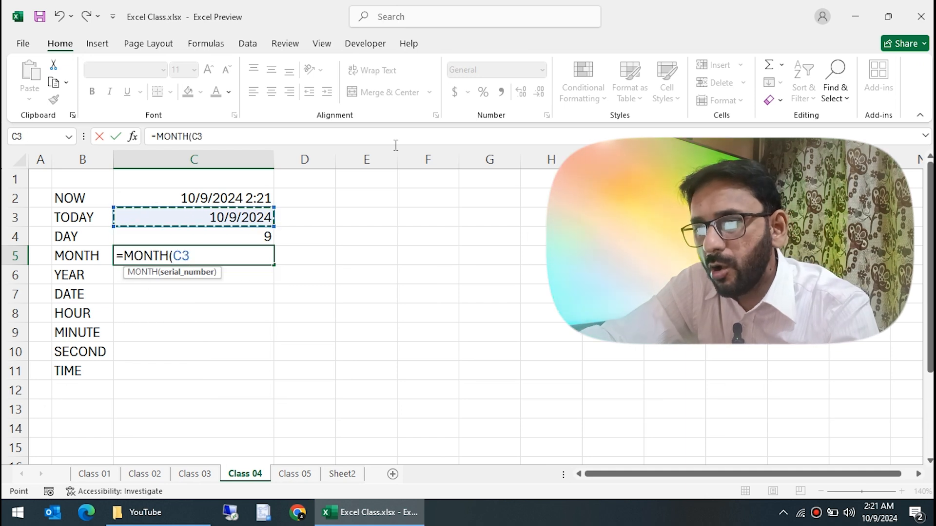
type(")")
key("Return")
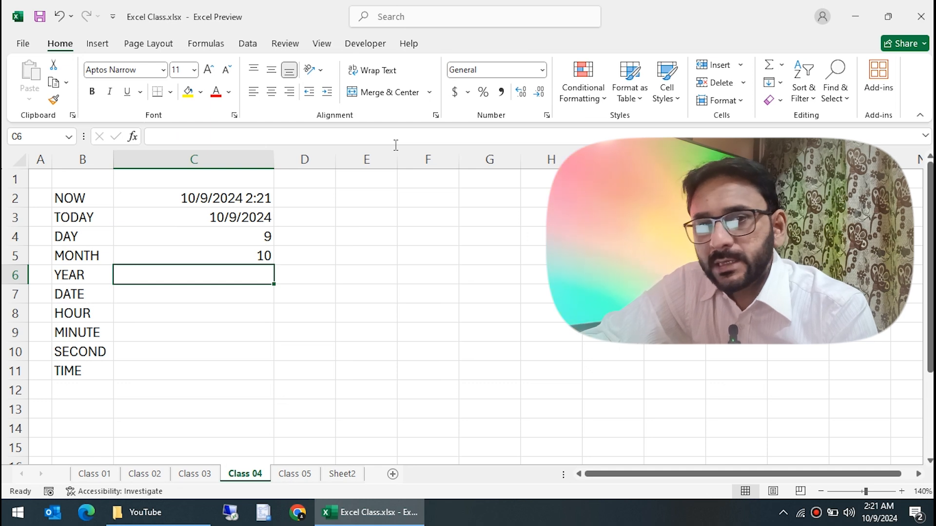
Enter the formula =YEAR(C3) in cell C6 to extract the year from the TODAY date.
type("=")
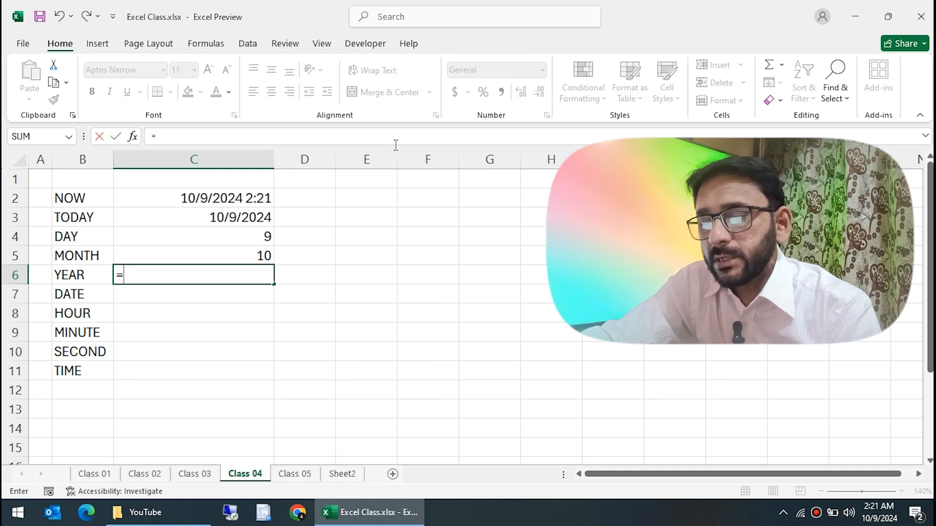
type("year")
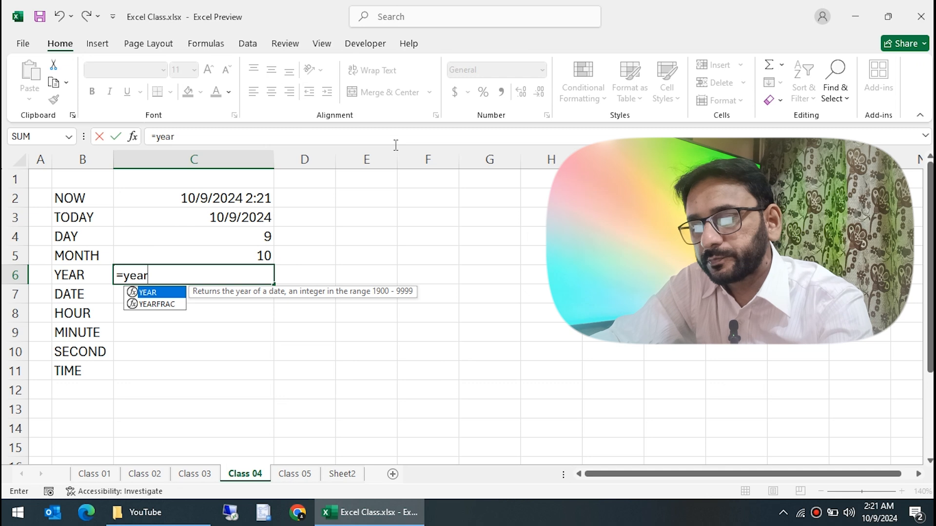
key("Tab")
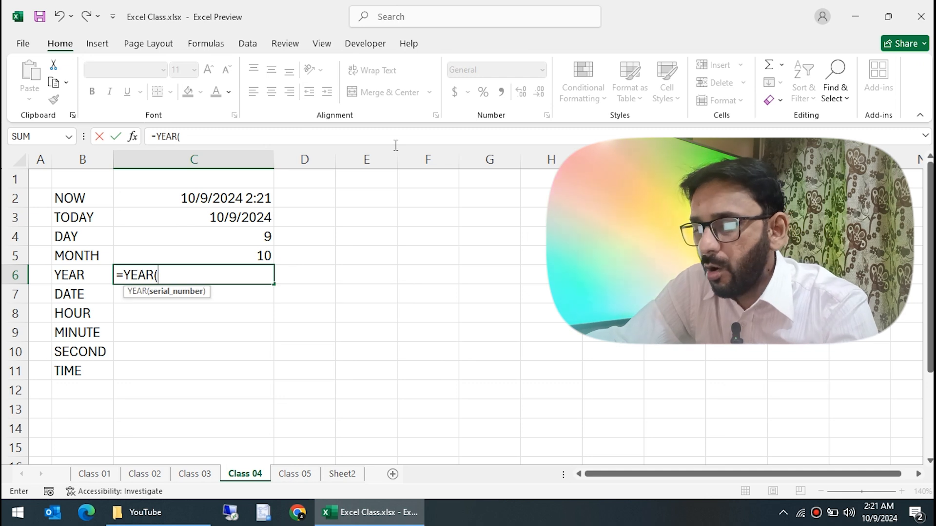
key("Up")
key("Up")
key("Up")
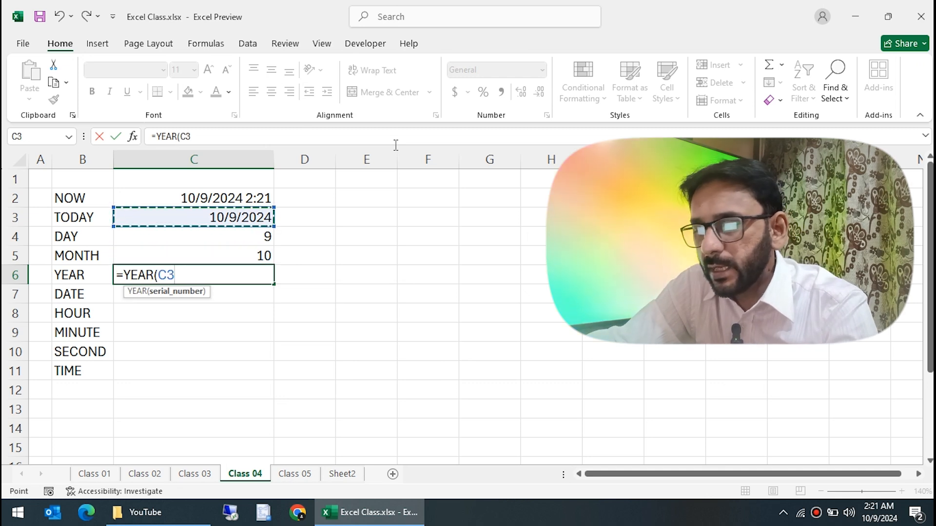
key("Return")
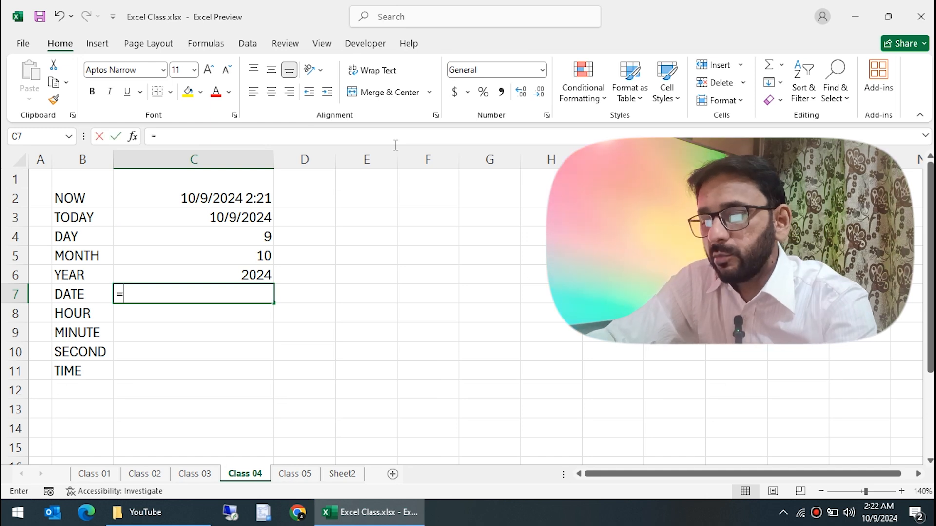
Enter the formula =DATE(2024,10,9) in cell C7 with the year, month and day as fixed numbers.
type("=date")
key("Tab")
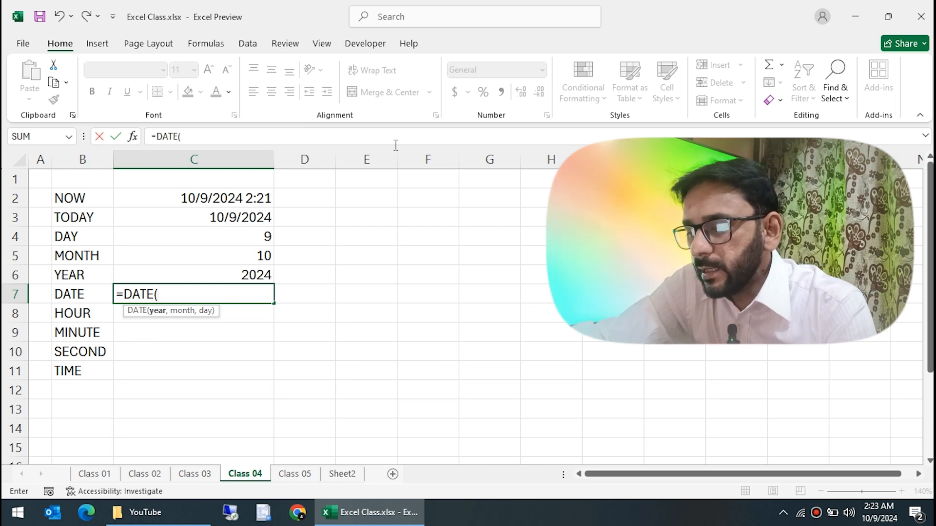
type("2024,")
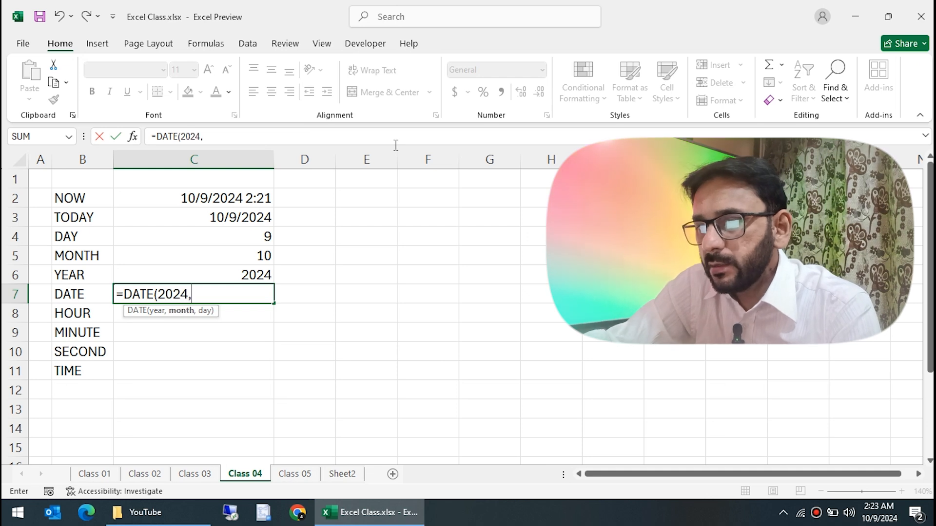
type("1")
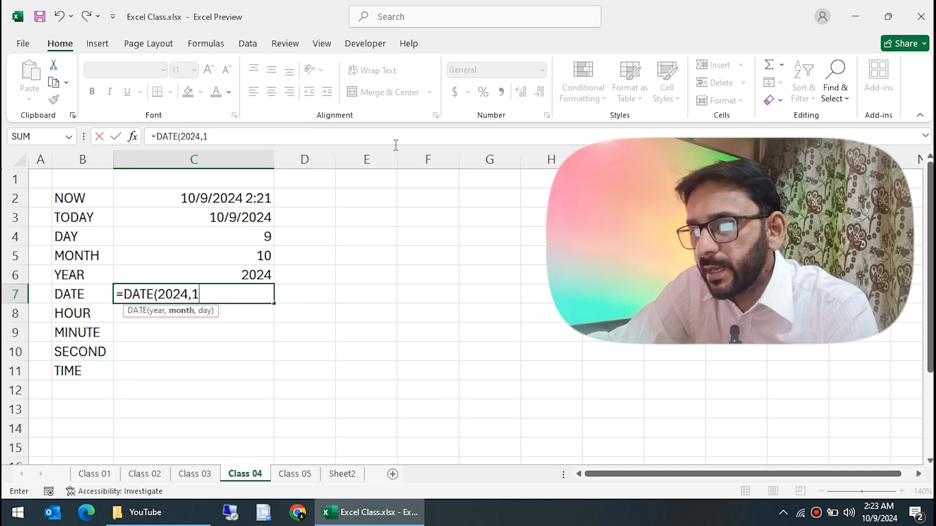
type("0,9")
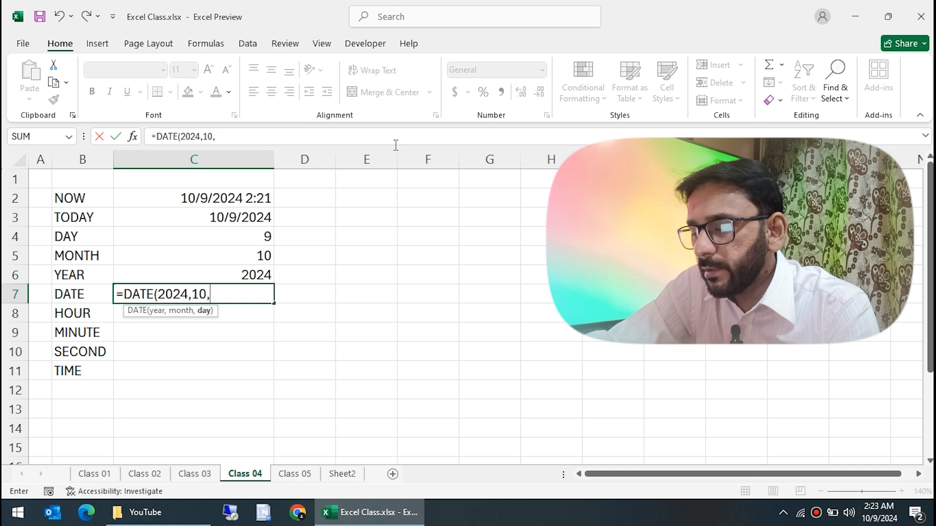
key("Return")
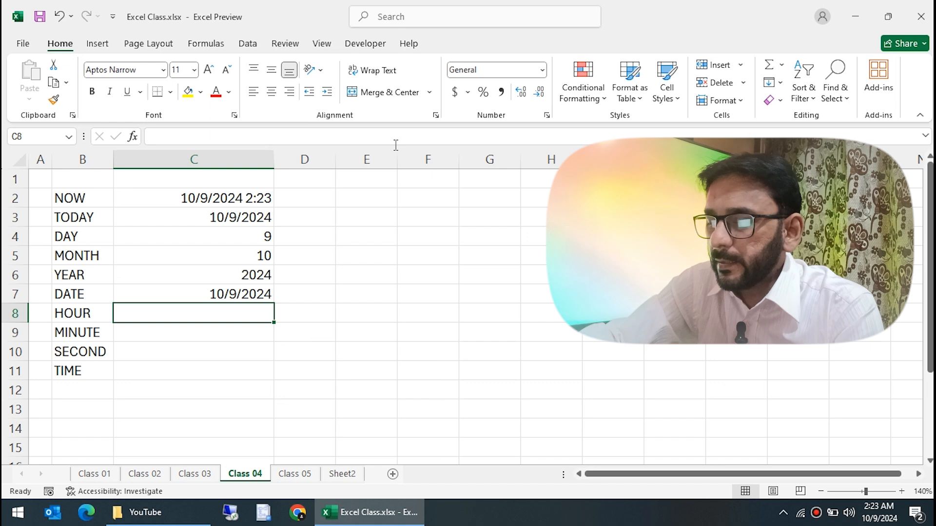
Replace the contents of cell C7 with =DATE(C6,C5,C4), building the date from the YEAR, MONTH and DAY cells.
key("Up")
key("Delete")
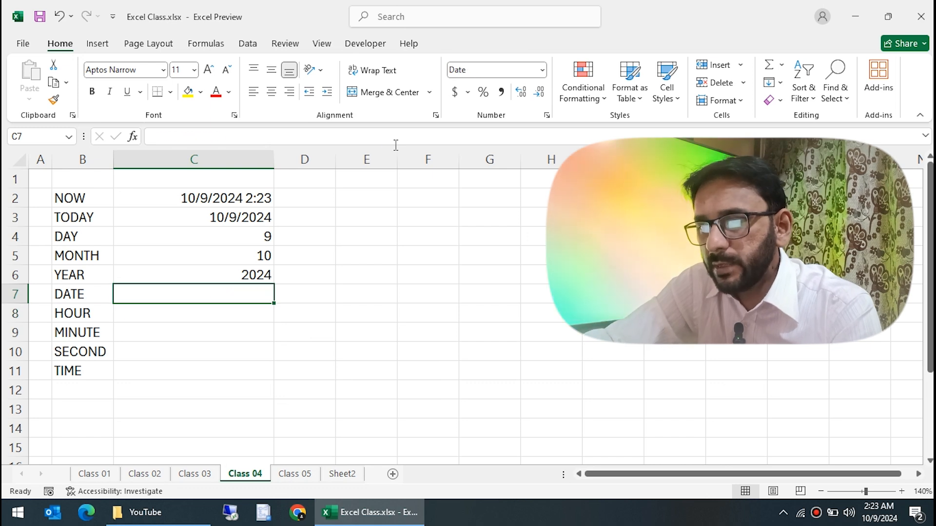
type("=date")
key("Tab")
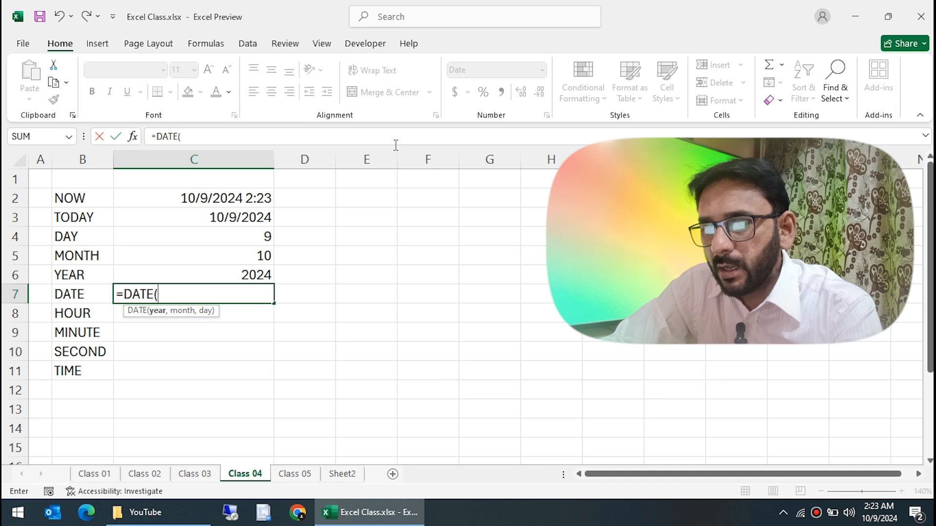
key("Up")
type(",")
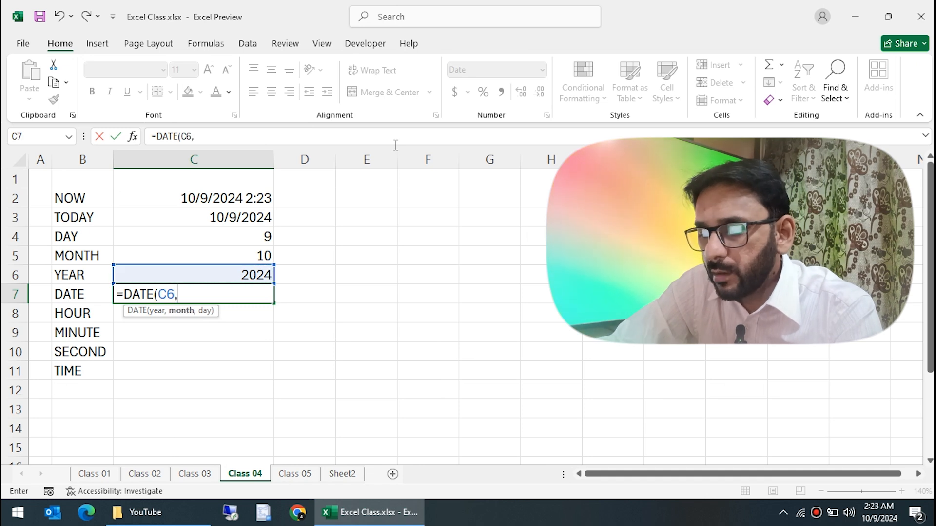
key("Up")
key("Up")
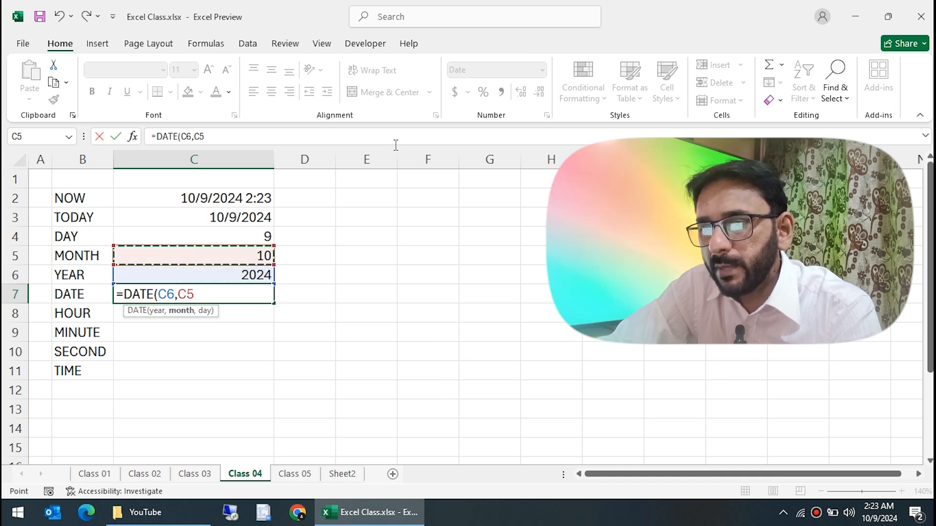
type(",")
key("Up")
key("Up")
key("Up")
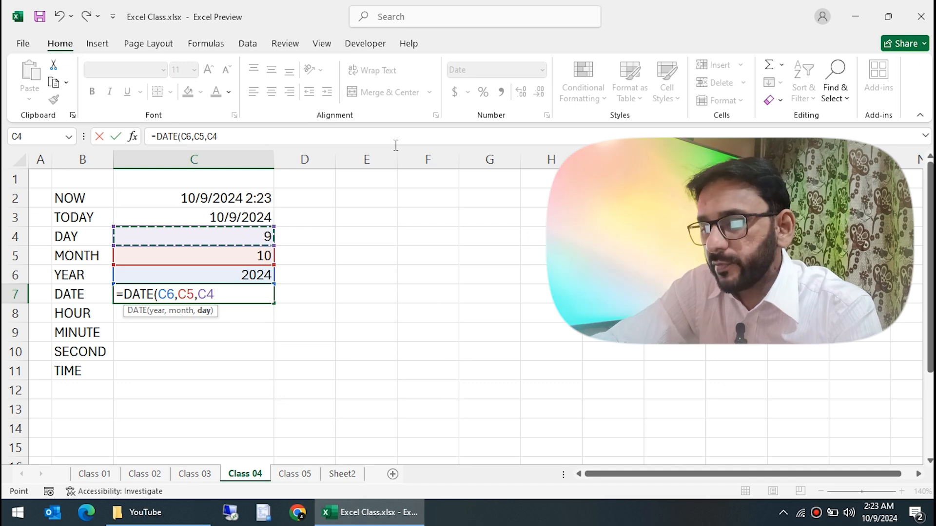
type(")")
key("Return")
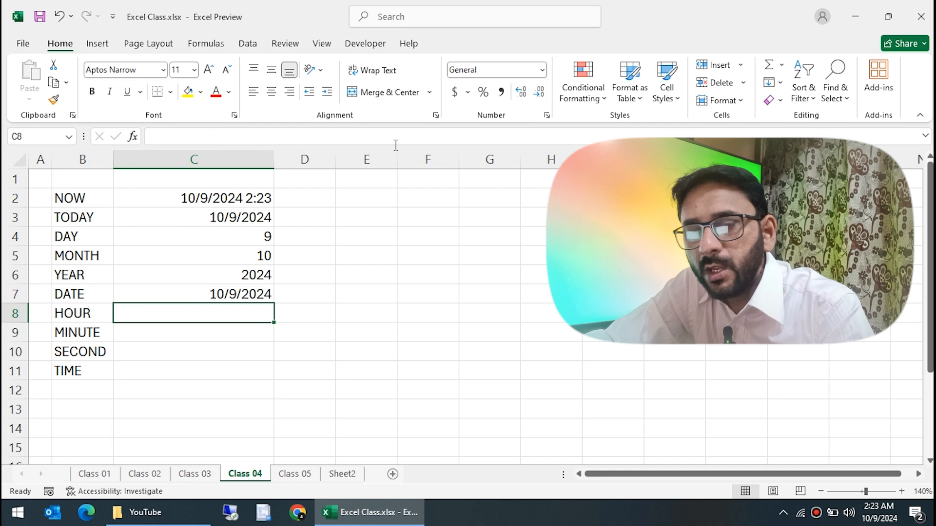
Enter the date as the plain number 20241009 in cell E2.
key("Up")
key("Up")
key("Up")
key("Up")
key("Up")
key("Up")
key("Right")
key("Right")
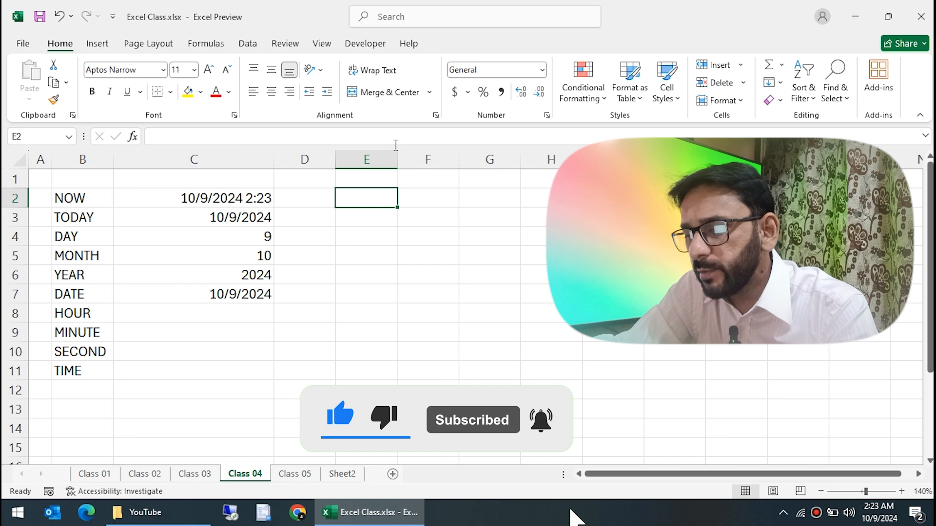
key("F2")
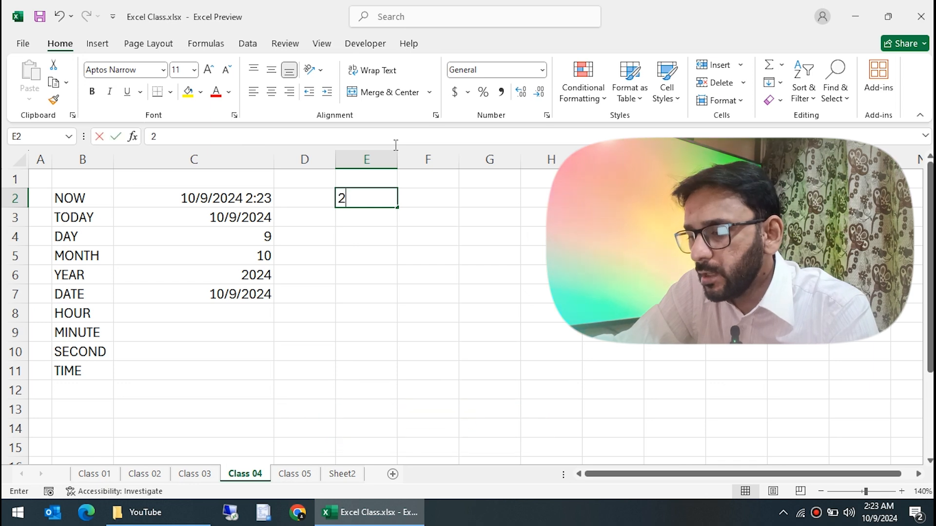
type("2024")
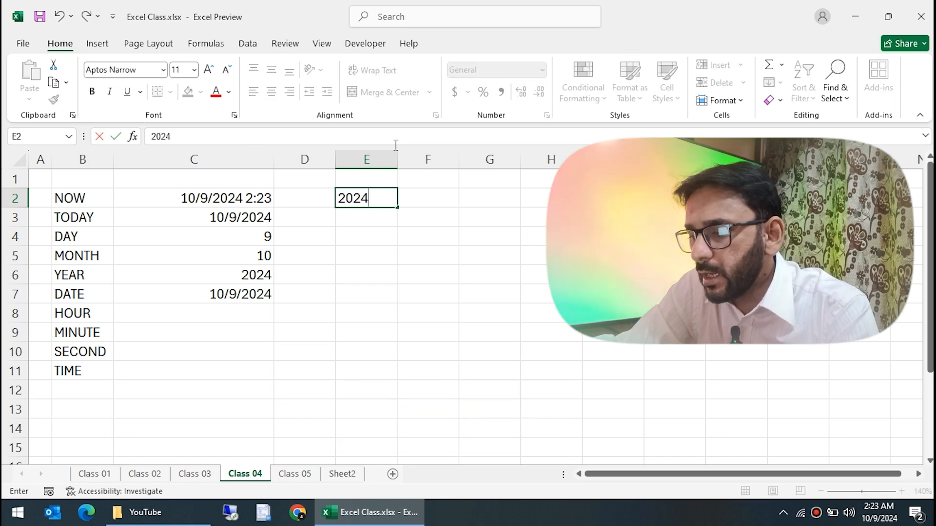
type("1009")
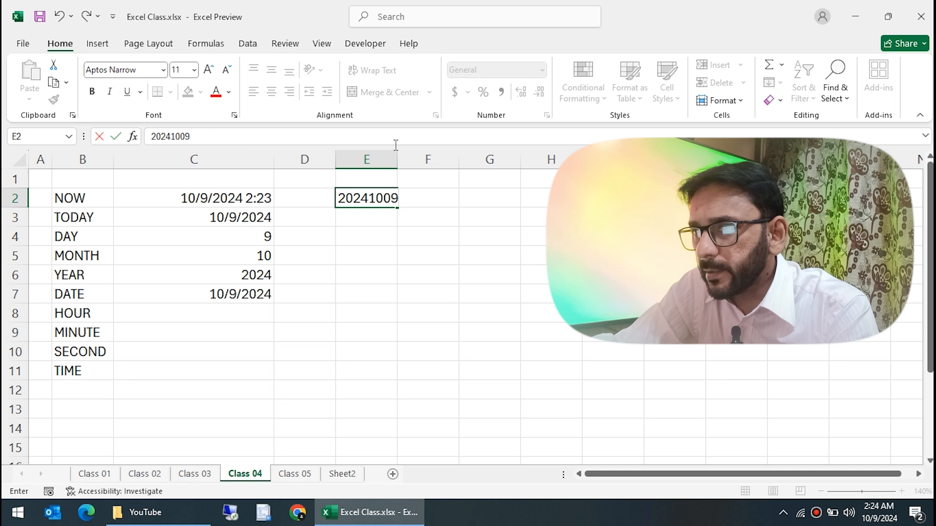
key("Return")
key("Up")
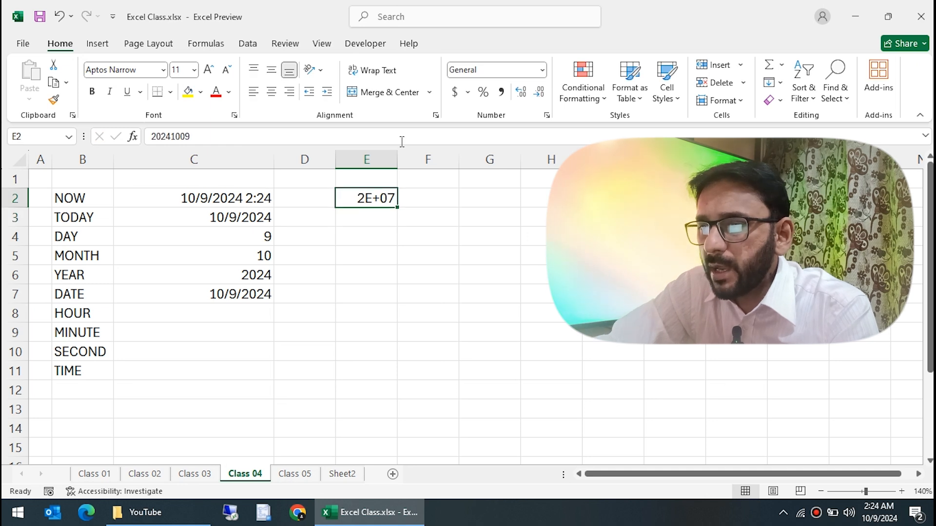
Convert the entry in cell E2 to text by adding a leading apostrophe, making it '20241009.
left_click(399, 155)
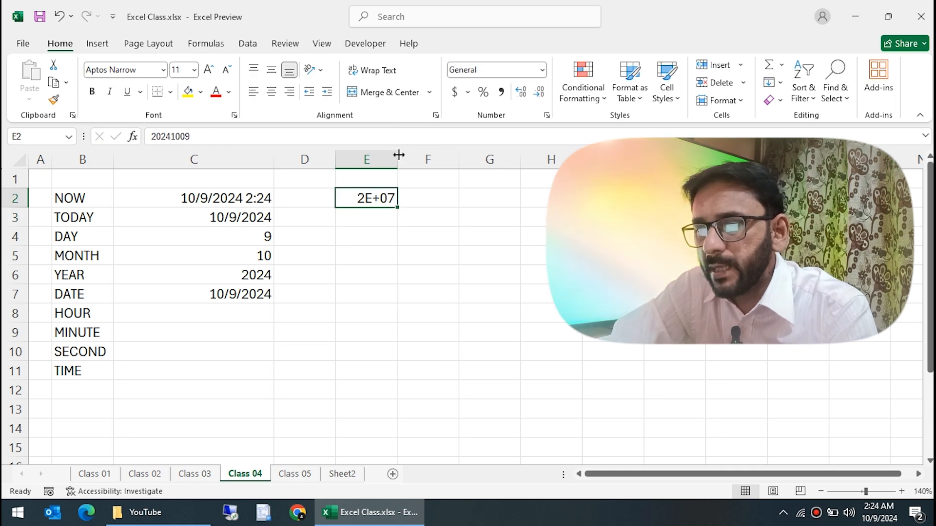
double_click(377, 198)
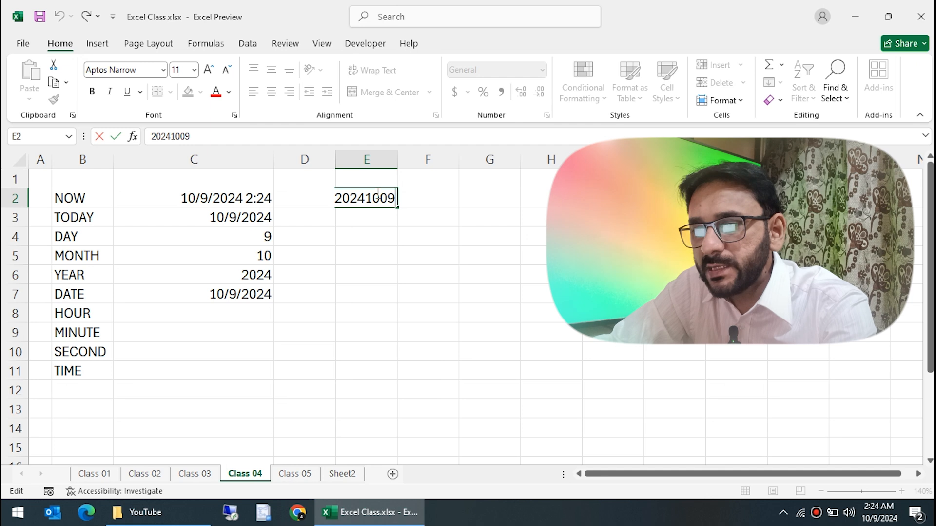
key("Left")
key("Left")
key("Left")
key("Left")
key("Left")
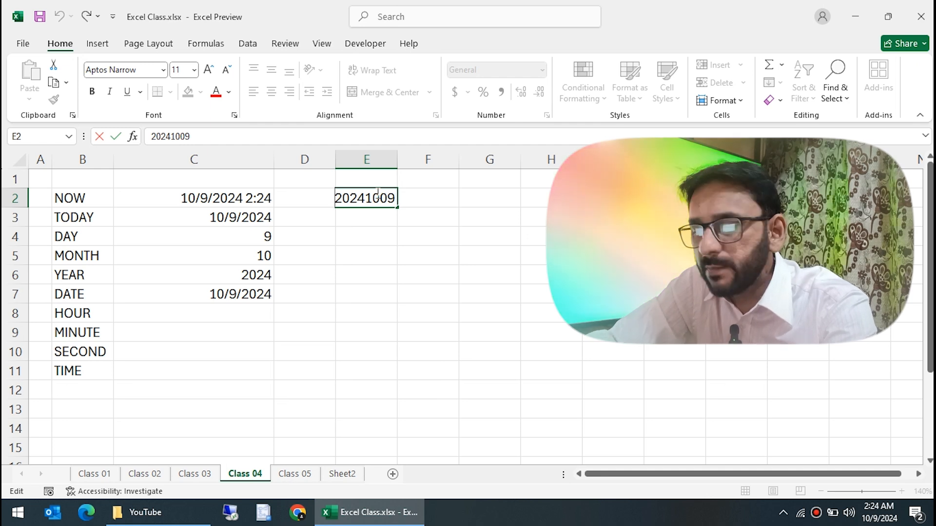
type("'")
key("Return")
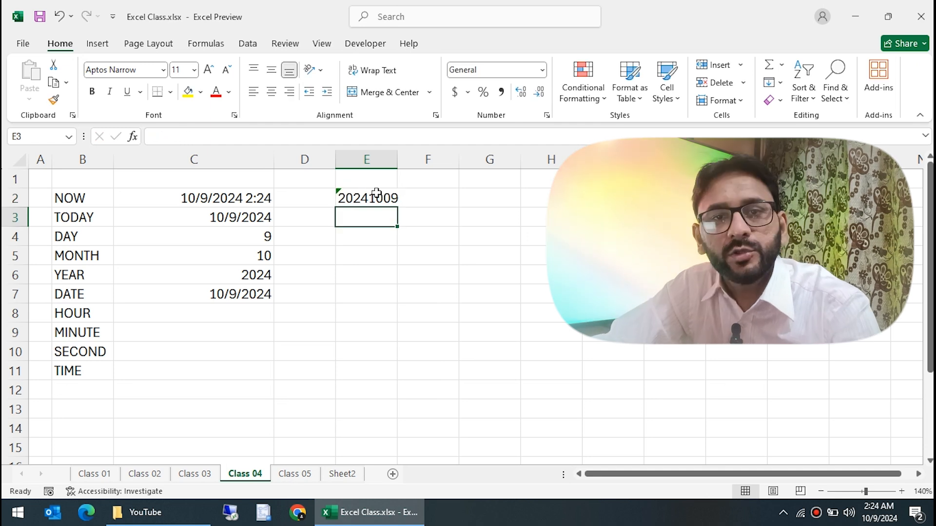
Autofit column E to its content, clear the text date from cell E2 and return to cell C8.
double_click(398, 160)
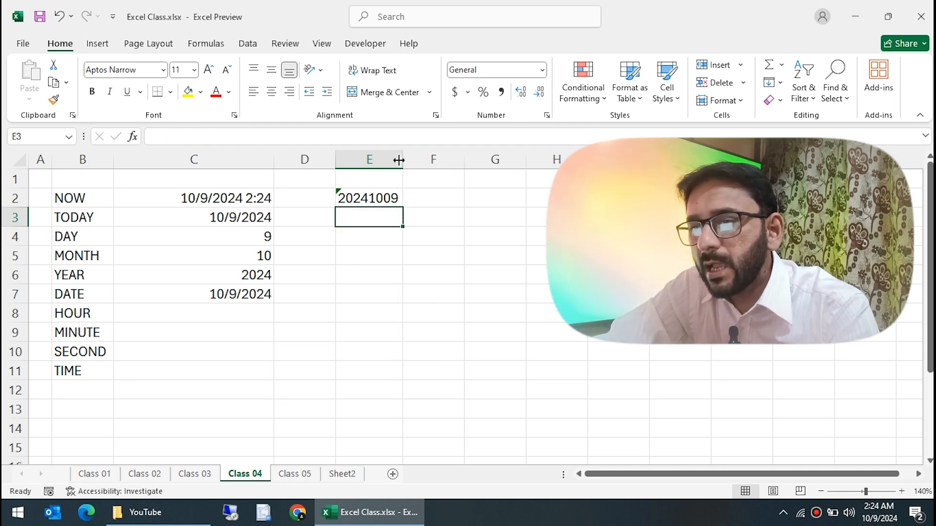
left_click(373, 202)
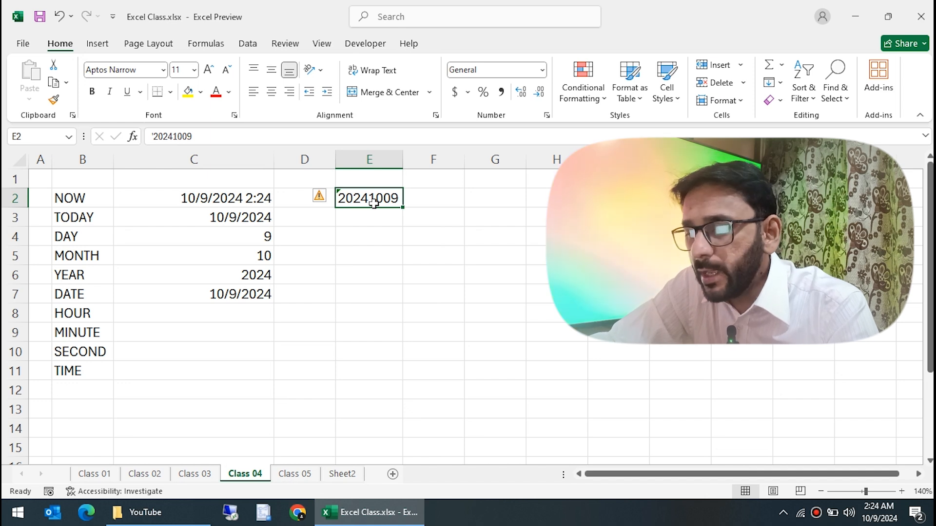
key("Delete")
key("Return")
key("Down")
key("Down")
key("Down")
key("Down")
key("Down")
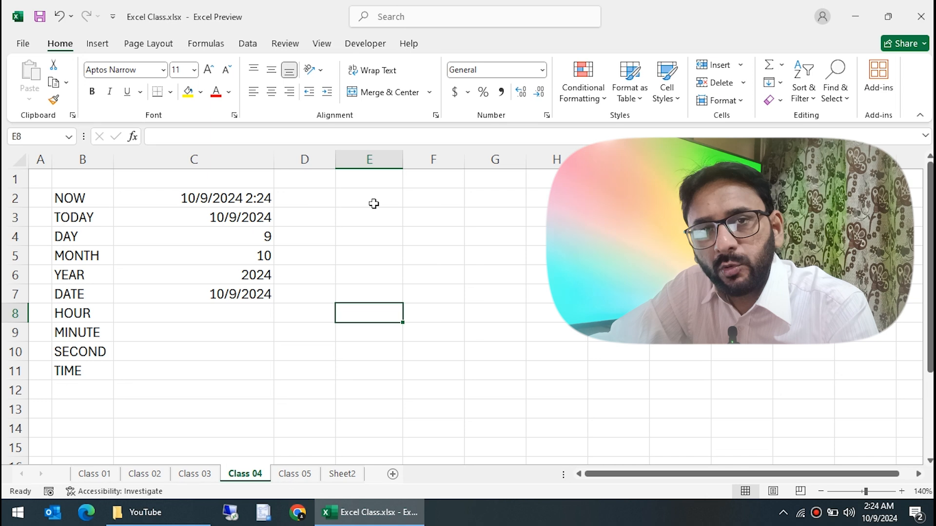
key("Left")
key("Left")
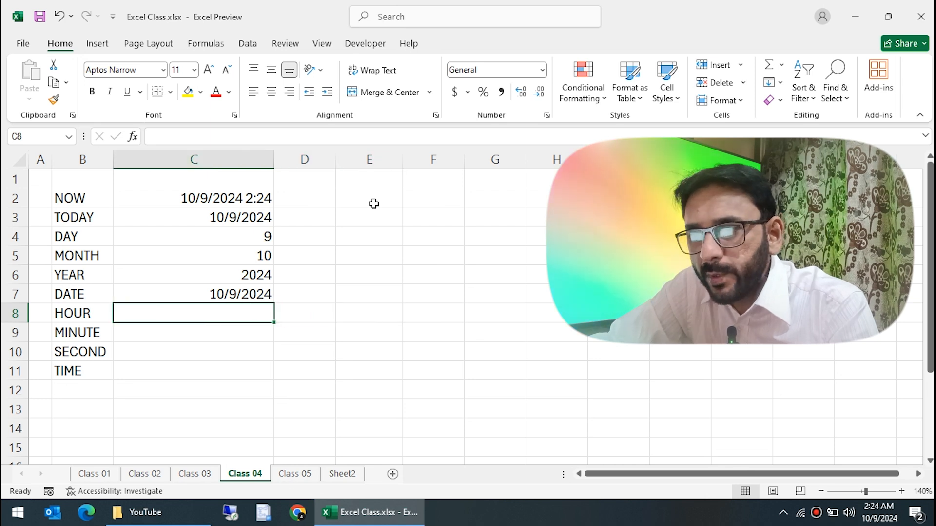
Add seconds to the NOW value in cell C2 by applying the custom number format m/d/yyyy h:mm:ss.
left_click(248, 198)
right_click(249, 199)
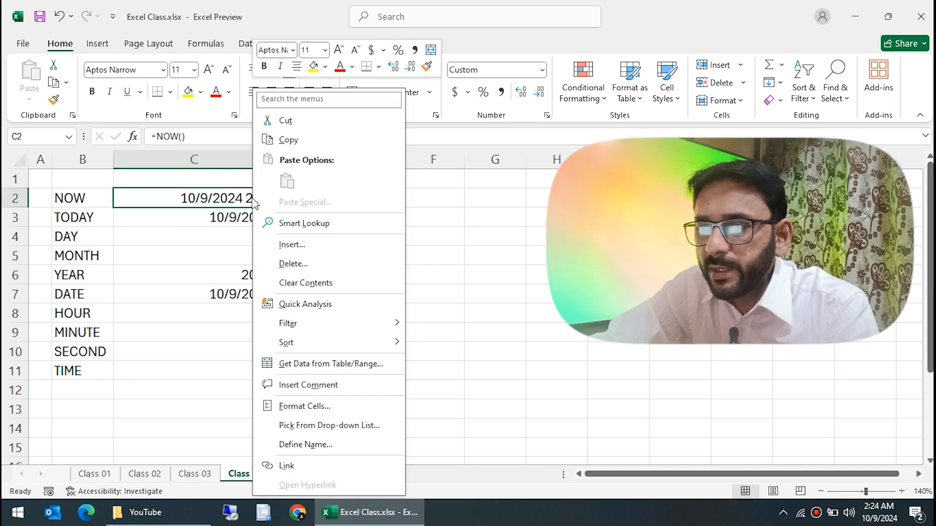
left_click(306, 406)
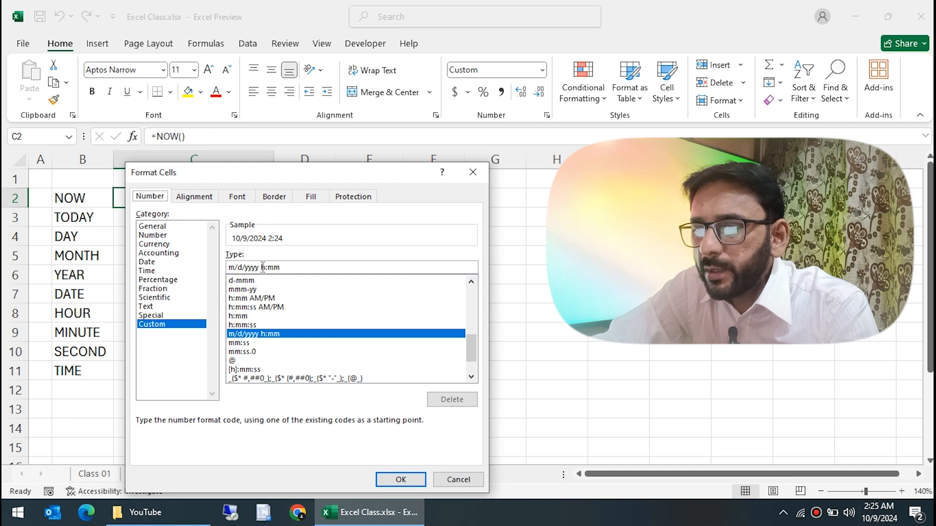
left_click(282, 267)
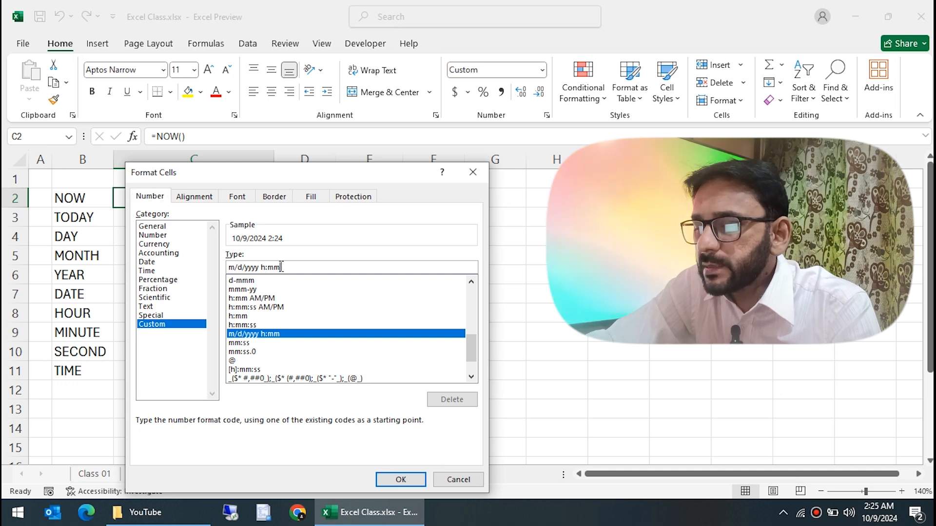
type(":ss")
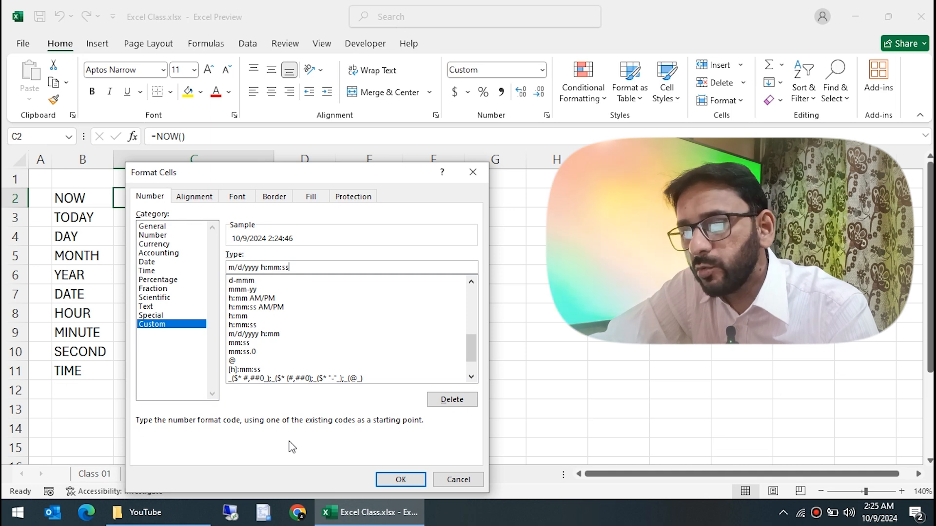
left_click(401, 479)
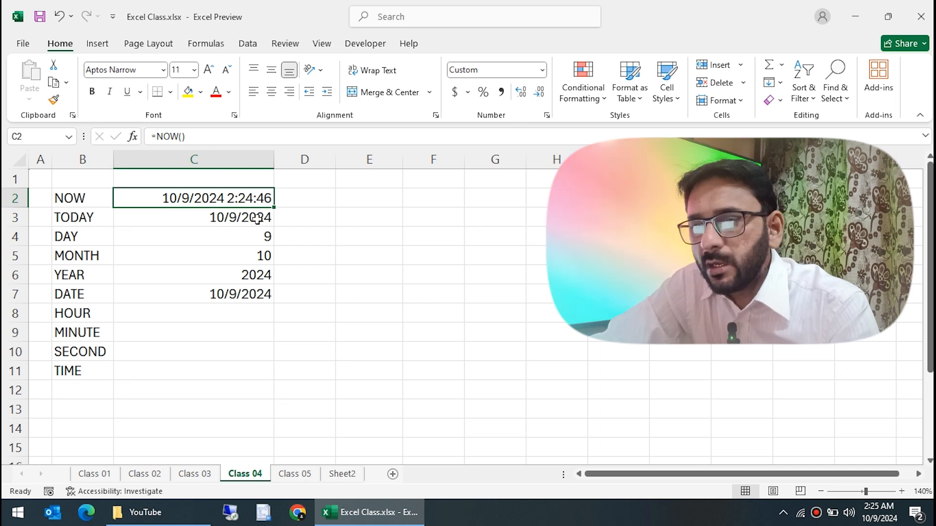
Enter the formula =HOUR(C2) in cell C8 to extract the hour from the NOW value.
left_click(238, 312)
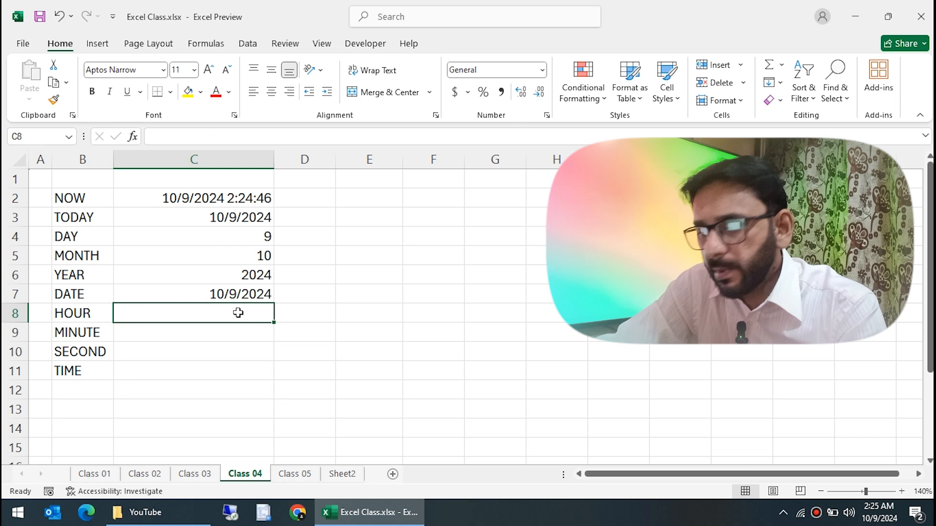
type("=hour")
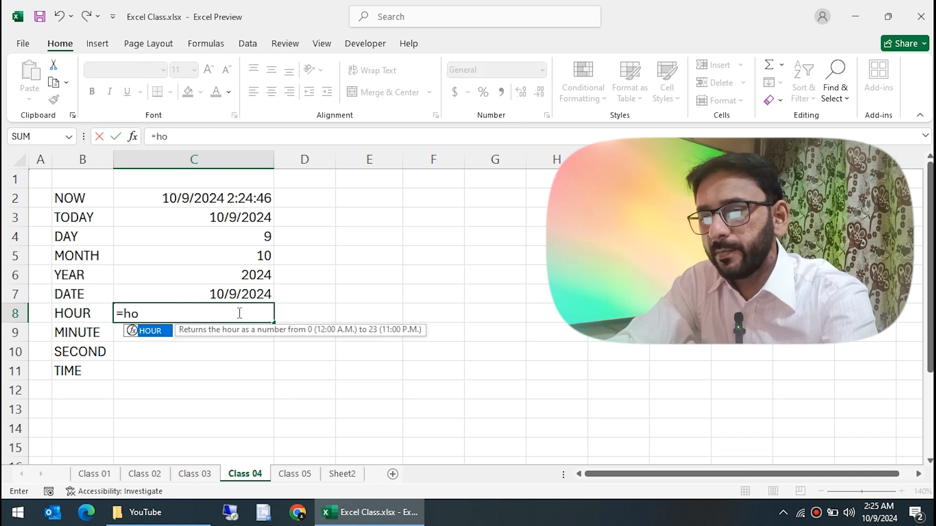
key("Tab")
key("Up")
key("Up")
key("Up")
key("Up")
key("Up")
key("Up")
key("Return")
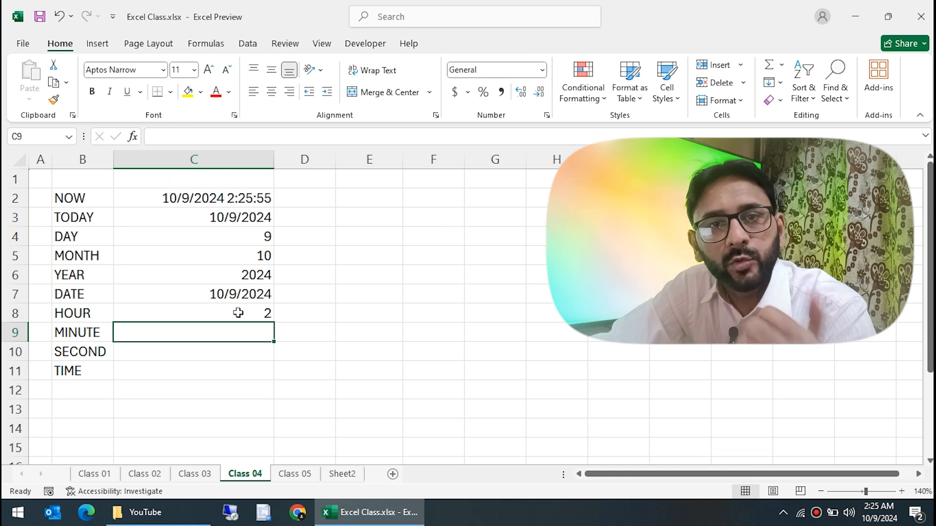
key("Up")
key("Down")
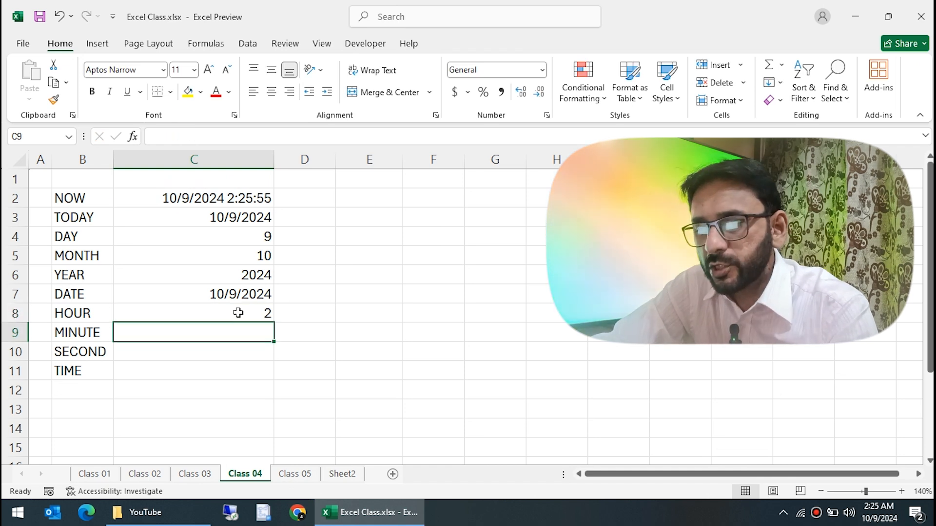
Enter the formula =MINUTE(C2) in cell C9 to extract the minute from the NOW value.
type("=mi")
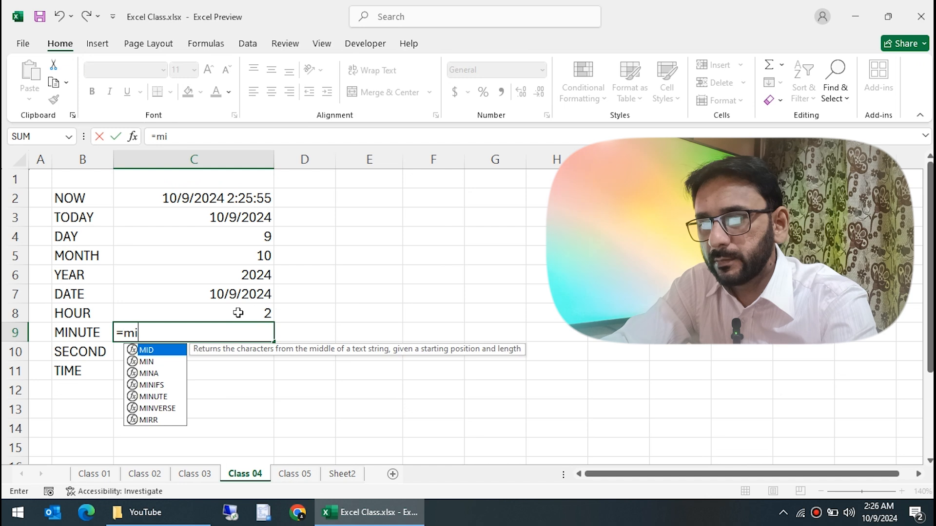
type("nu")
key("Tab")
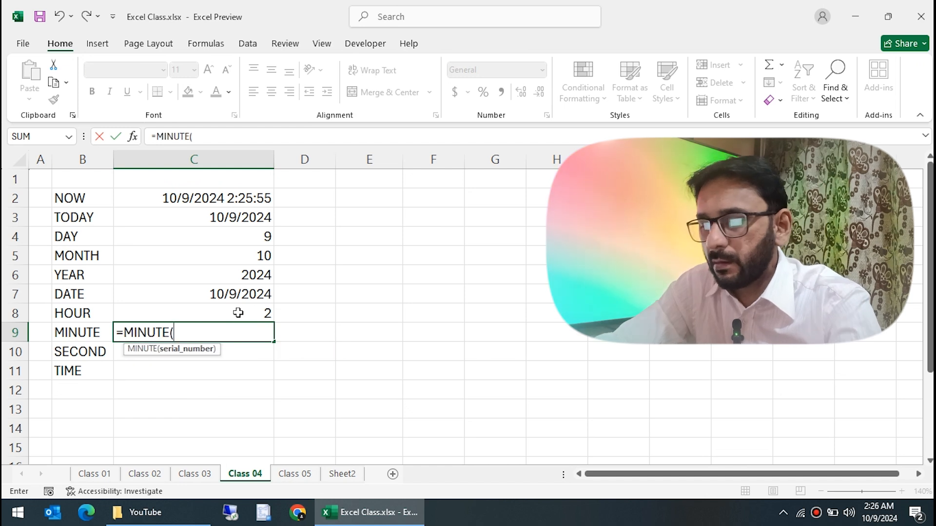
left_click(238, 313)
key("Up")
key("Up")
key("Up")
key("Up")
key("Up")
key("Up")
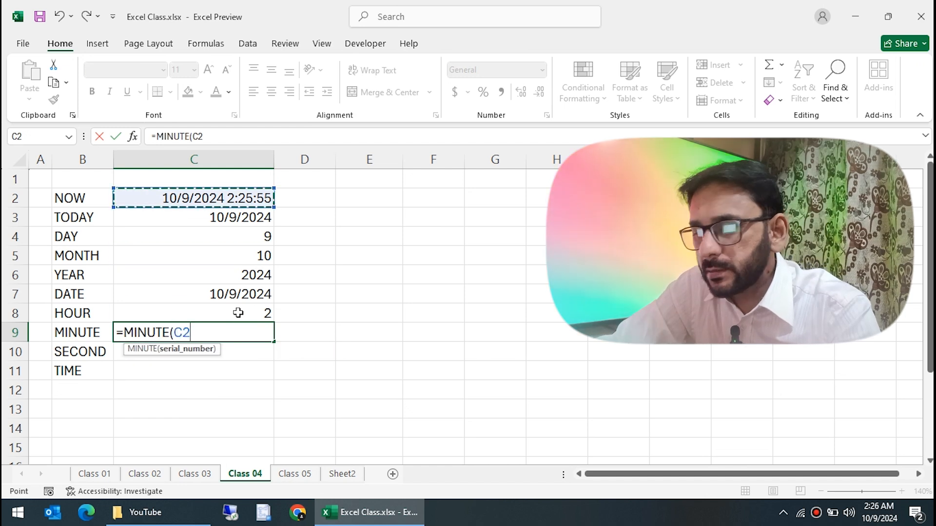
key("Return")
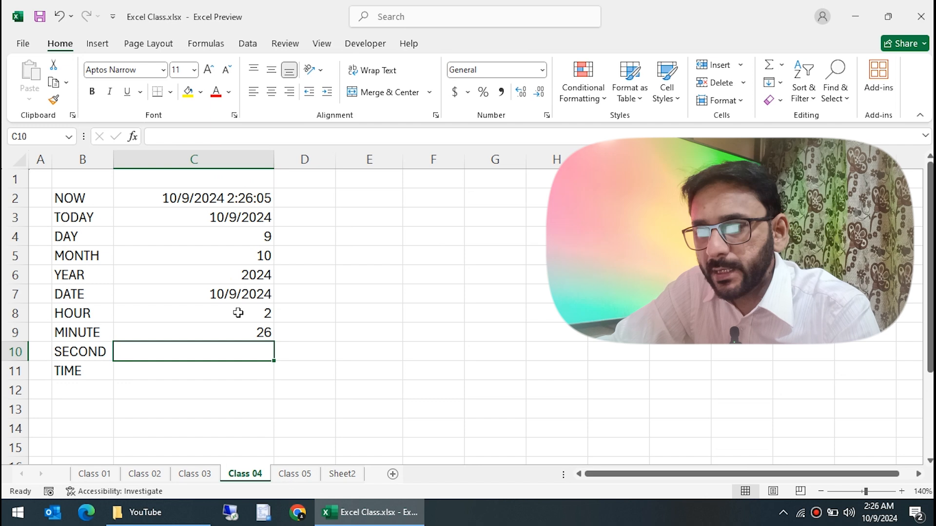
Enter the formula =SECOND(C2) in cell C10 to extract the seconds from the NOW value.
type("=")
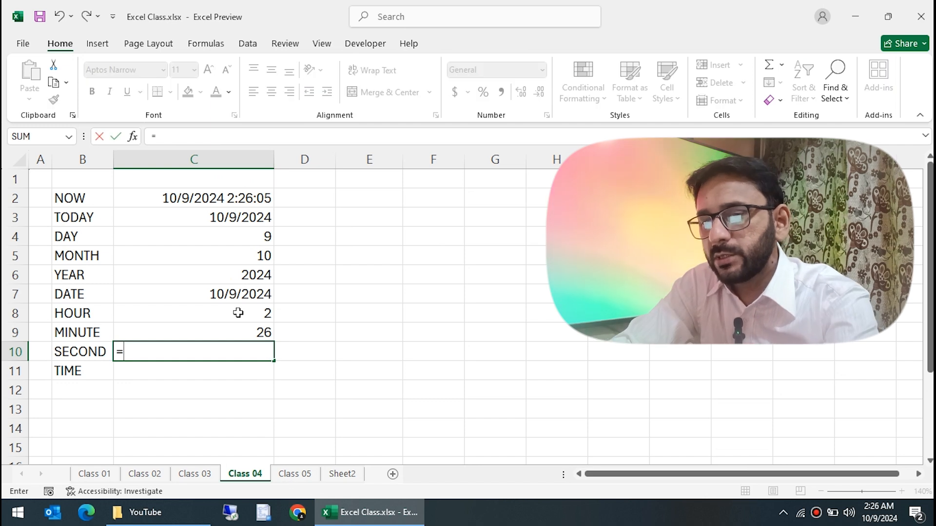
type("secon")
key("Tab")
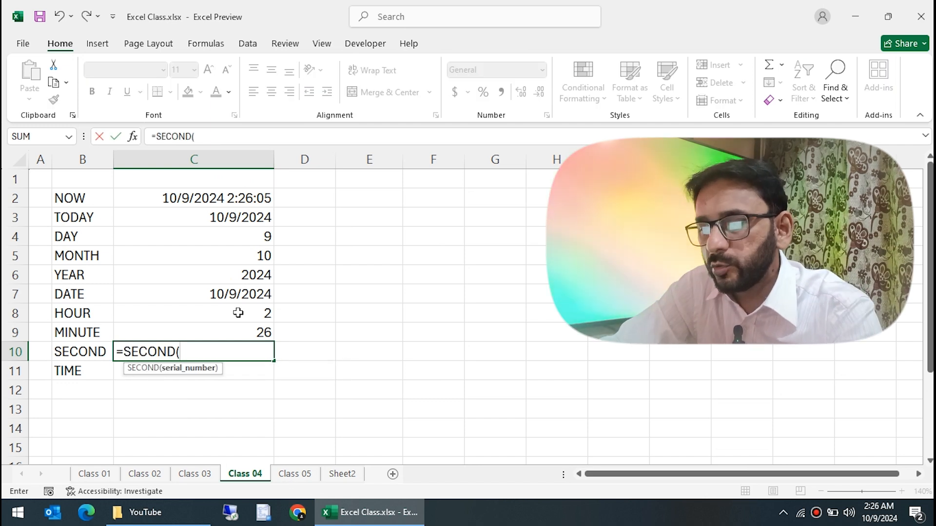
key("Up")
key("Up")
key("Up")
key("Up")
key("Up")
key("Up")
key("Up")
key("Up")
key("Return")
key("Up")
key("Up")
key("Up")
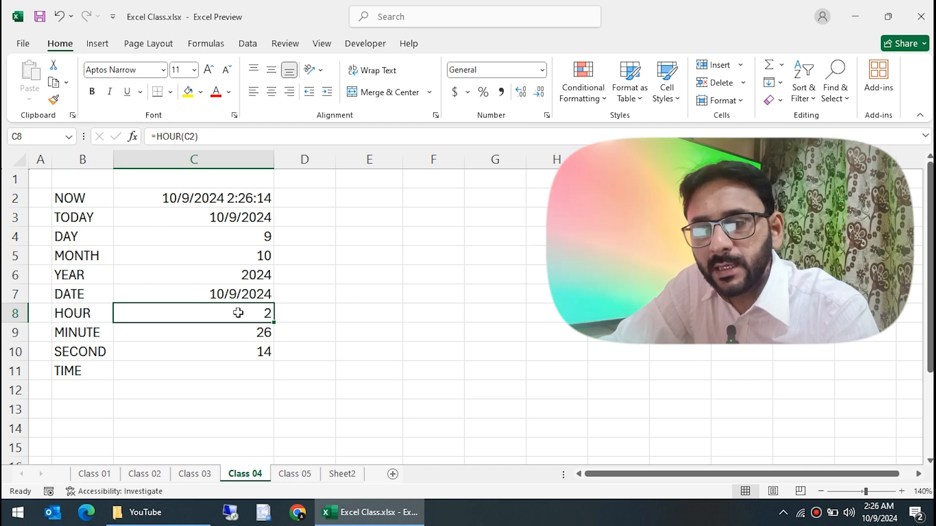
key("Down")
key("Down")
key("Down")
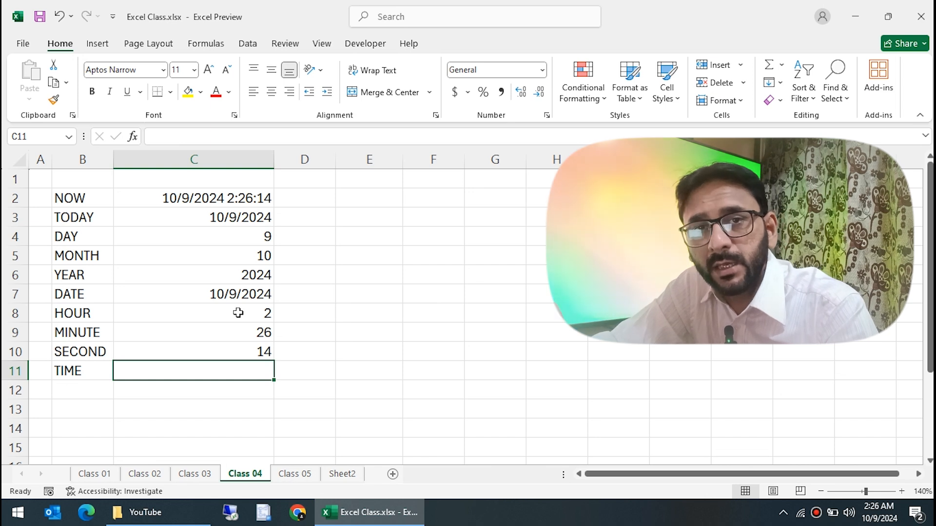
Begin a TIME function formula in cell C11, up to its opening parenthesis.
type("=time")
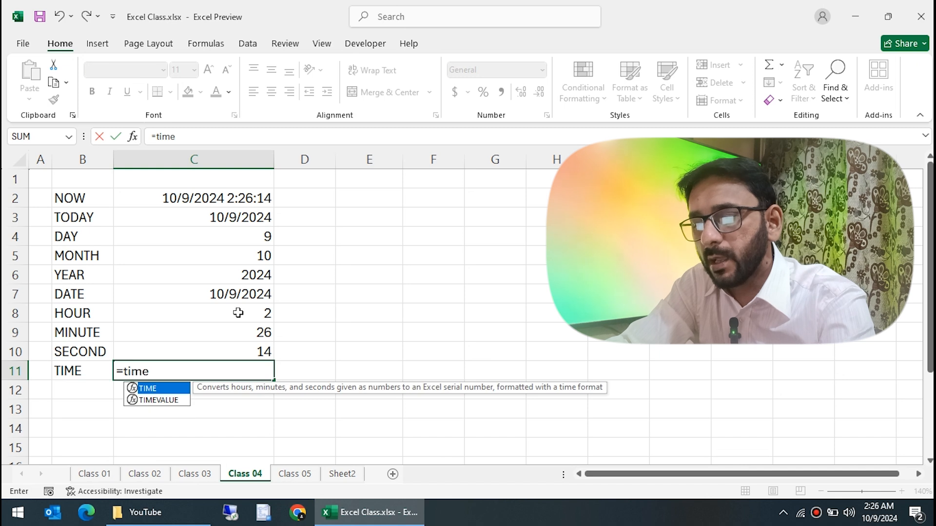
type("(")
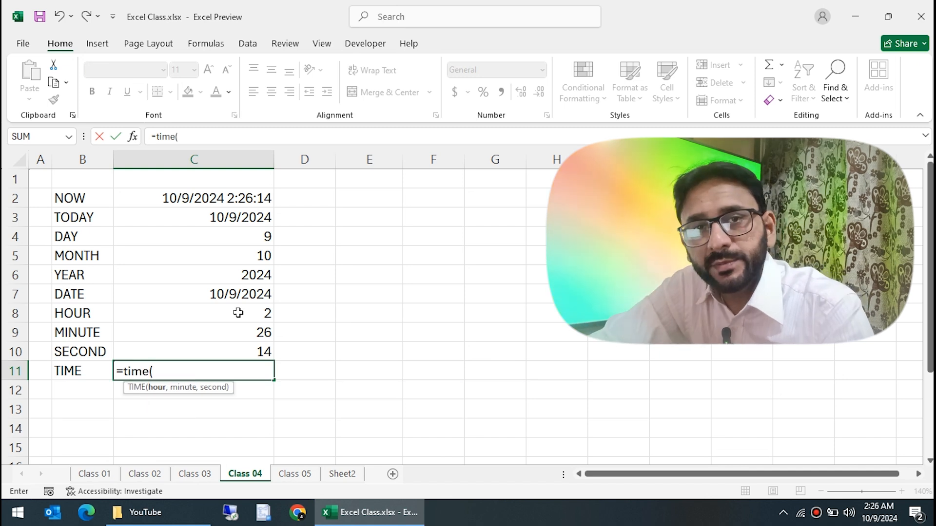